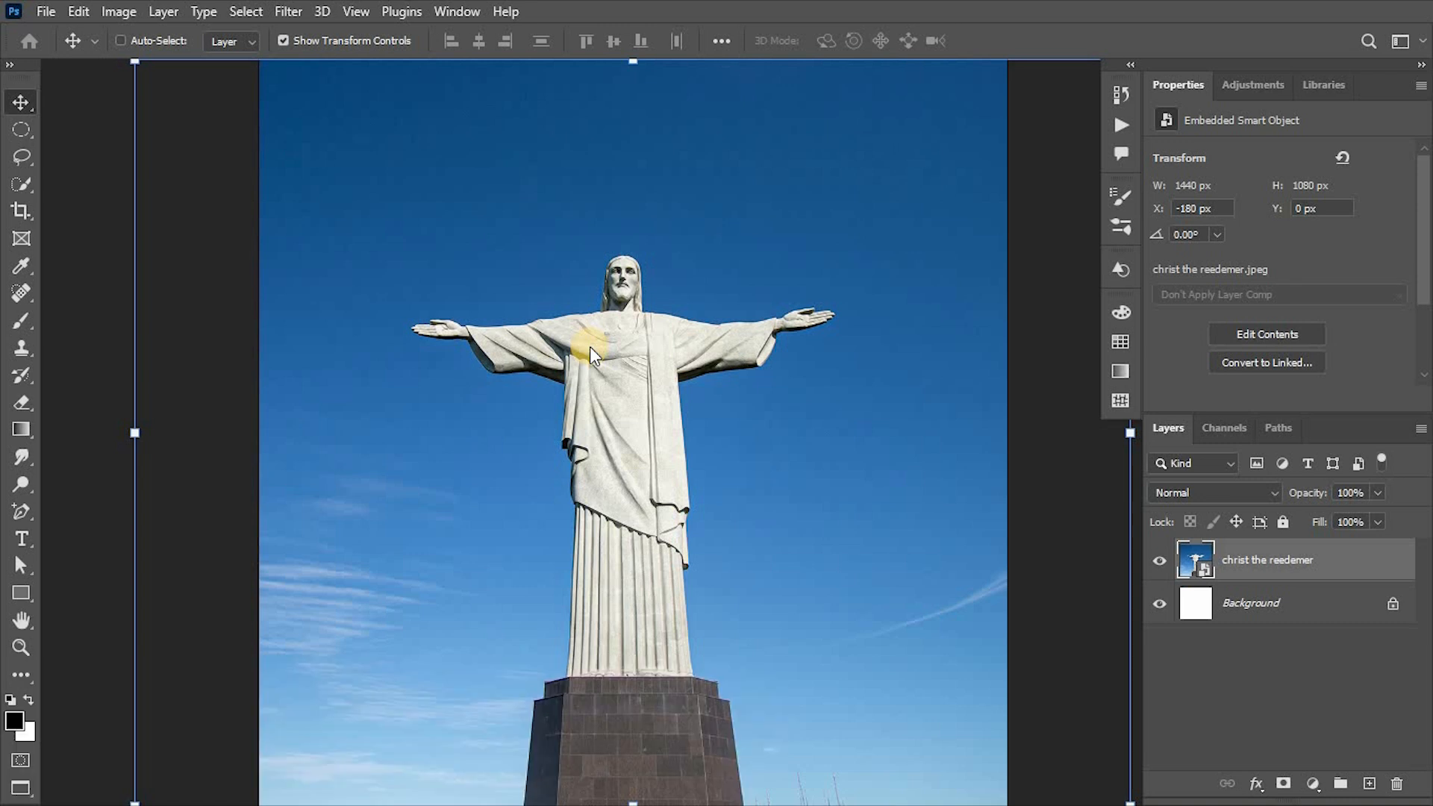
Duplicate the "christ the reedemer" layer and rasterize the copy.
click(1296, 565)
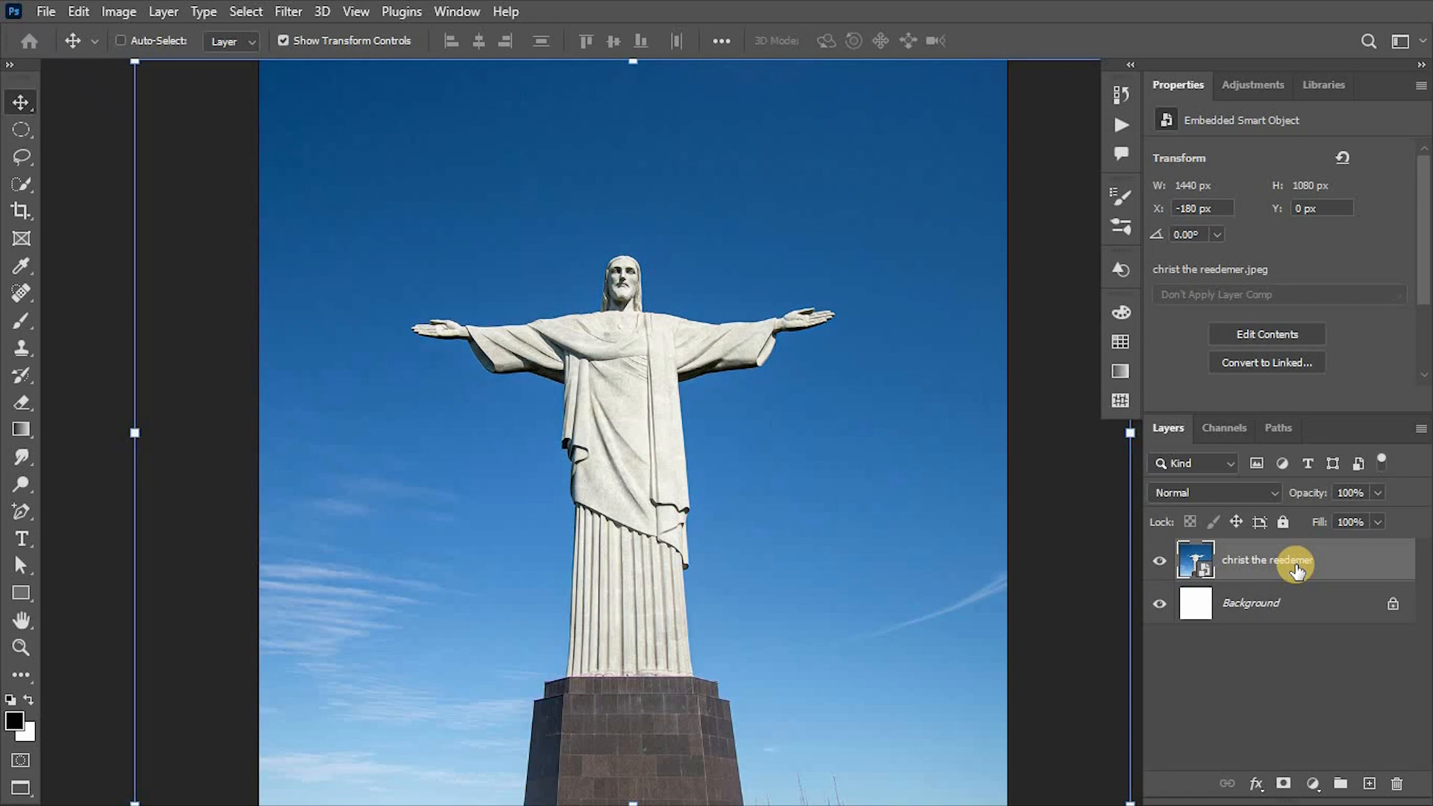
key(ctrl+j)
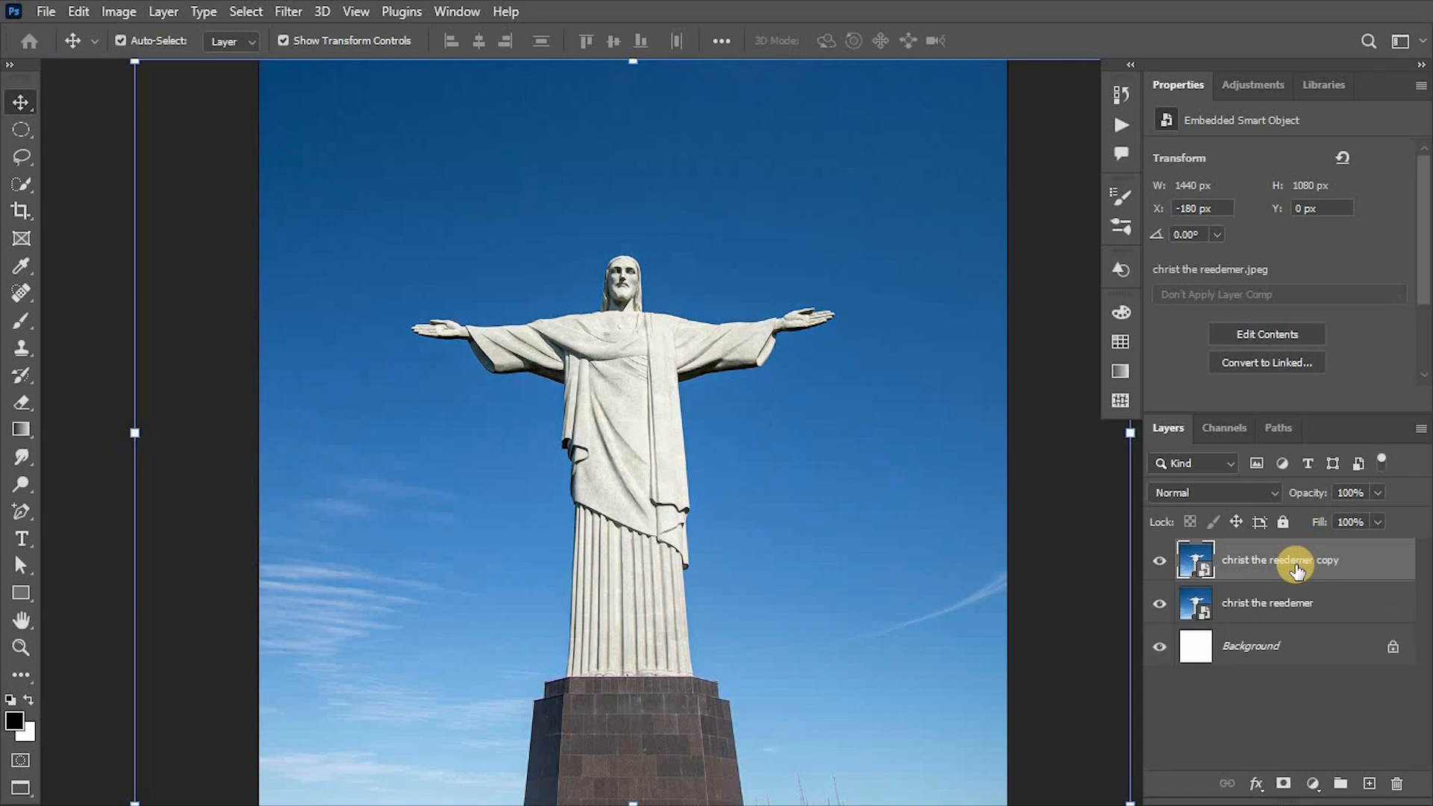
right_click(1243, 571)
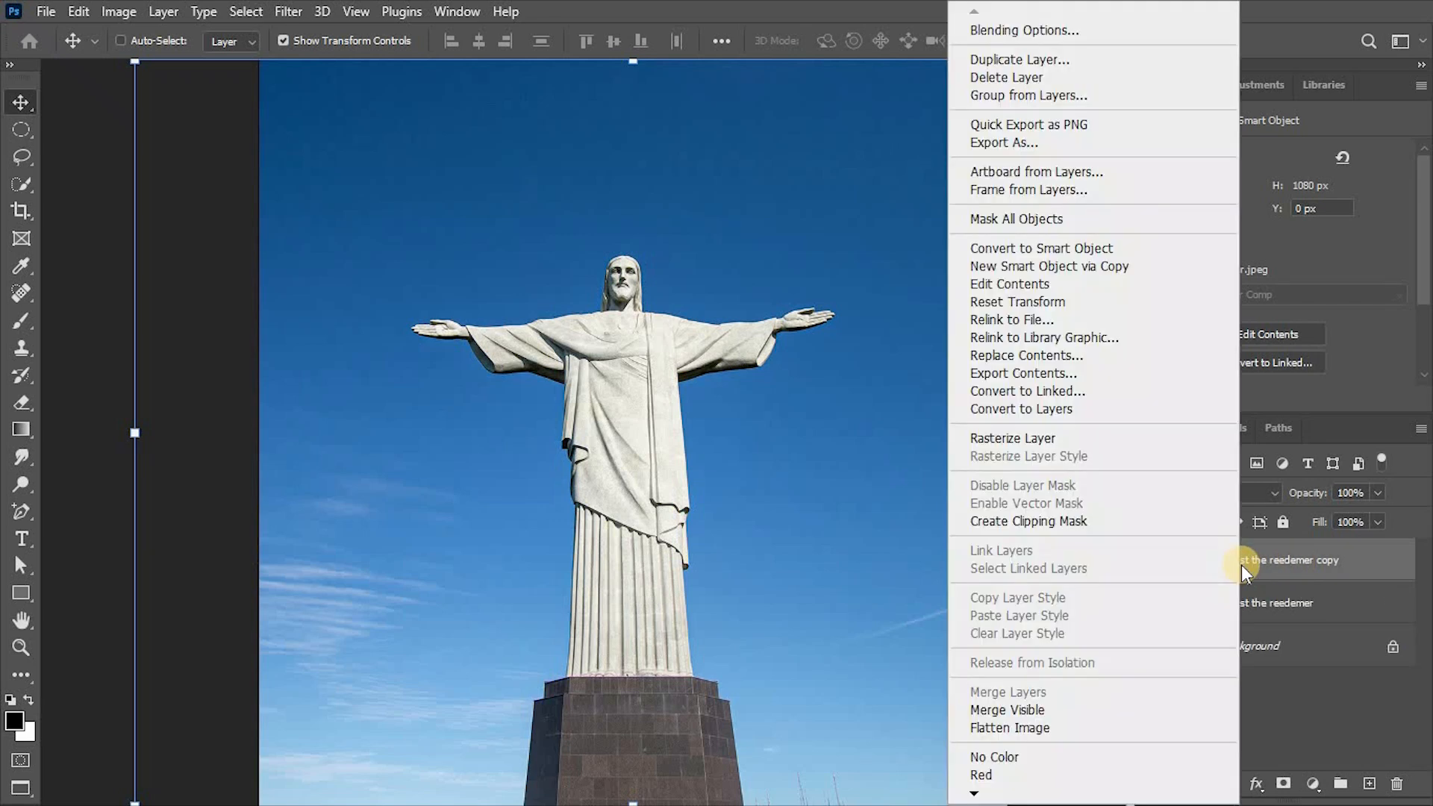
click(1077, 439)
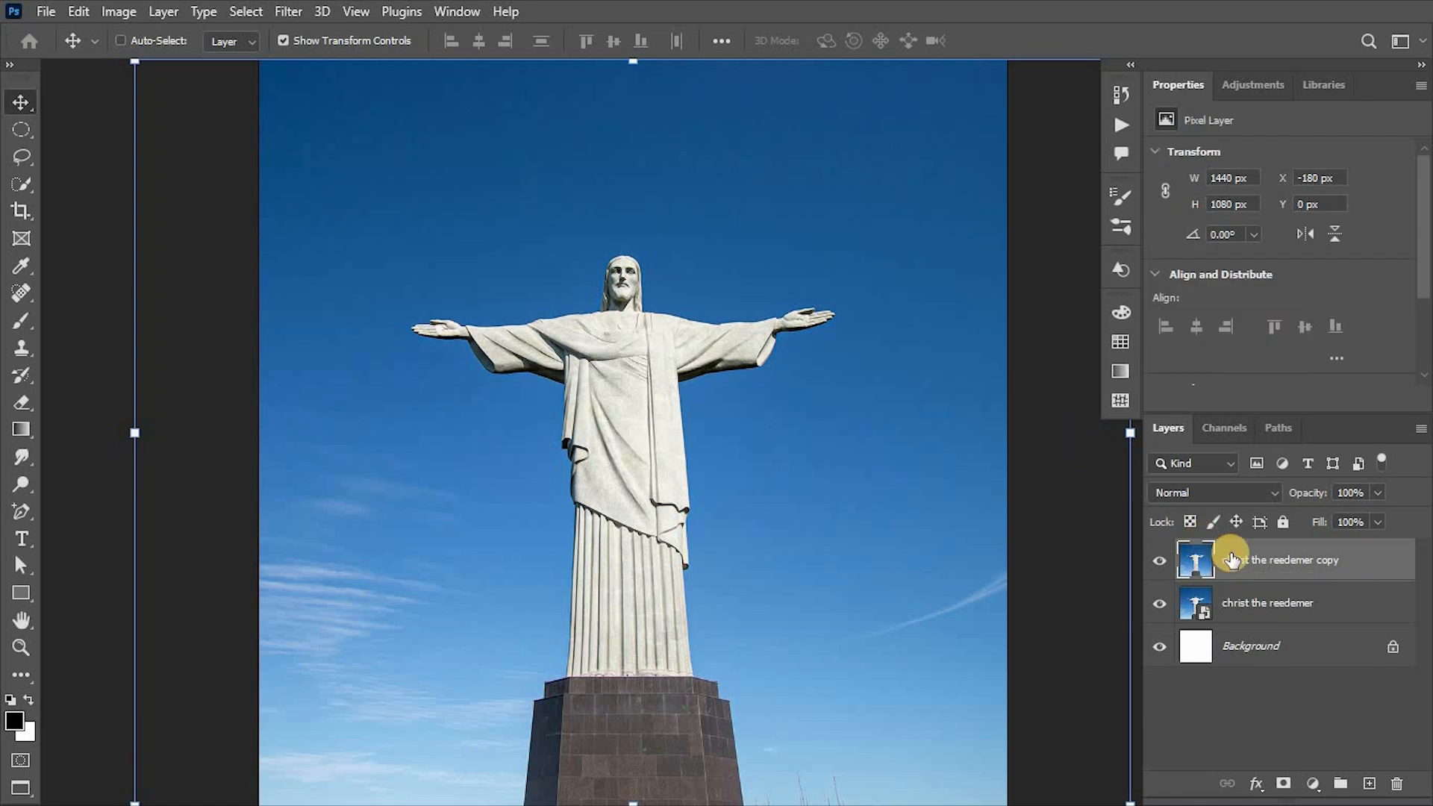
Select the statue without its stone pedestal using Quick Selection and add a layer mask from the selection to the copy.
click(20, 184)
mouse_move(621, 270)
mouse_down()
mouse_move(607, 262)
mouse_move(633, 627)
mouse_up()
drag(409, 485, 406, 502)
mouse_move(350, 482)
mouse_down()
mouse_move(343, 498)
mouse_move(344, 483)
mouse_up()
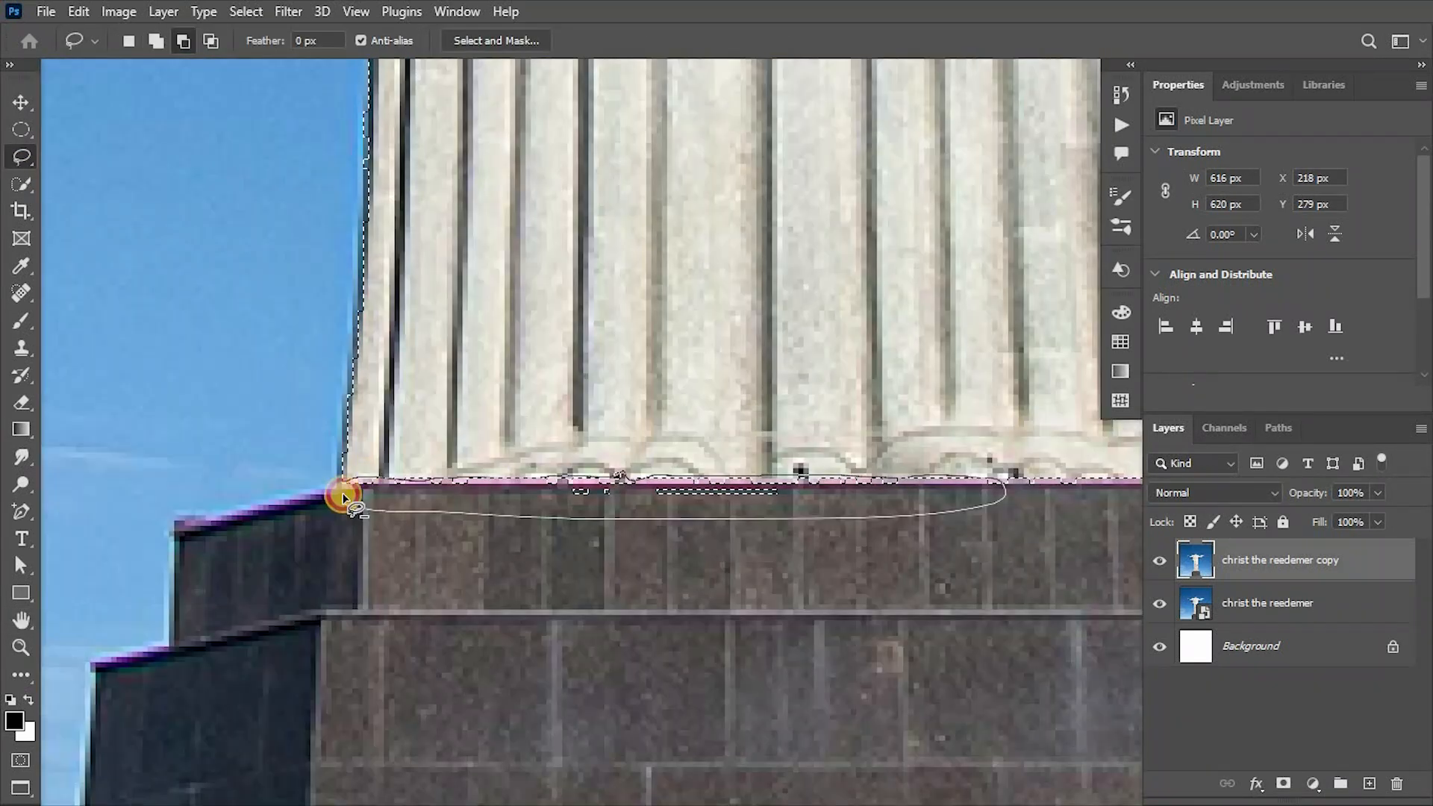
key(h)
scroll(933, 438, down, 8)
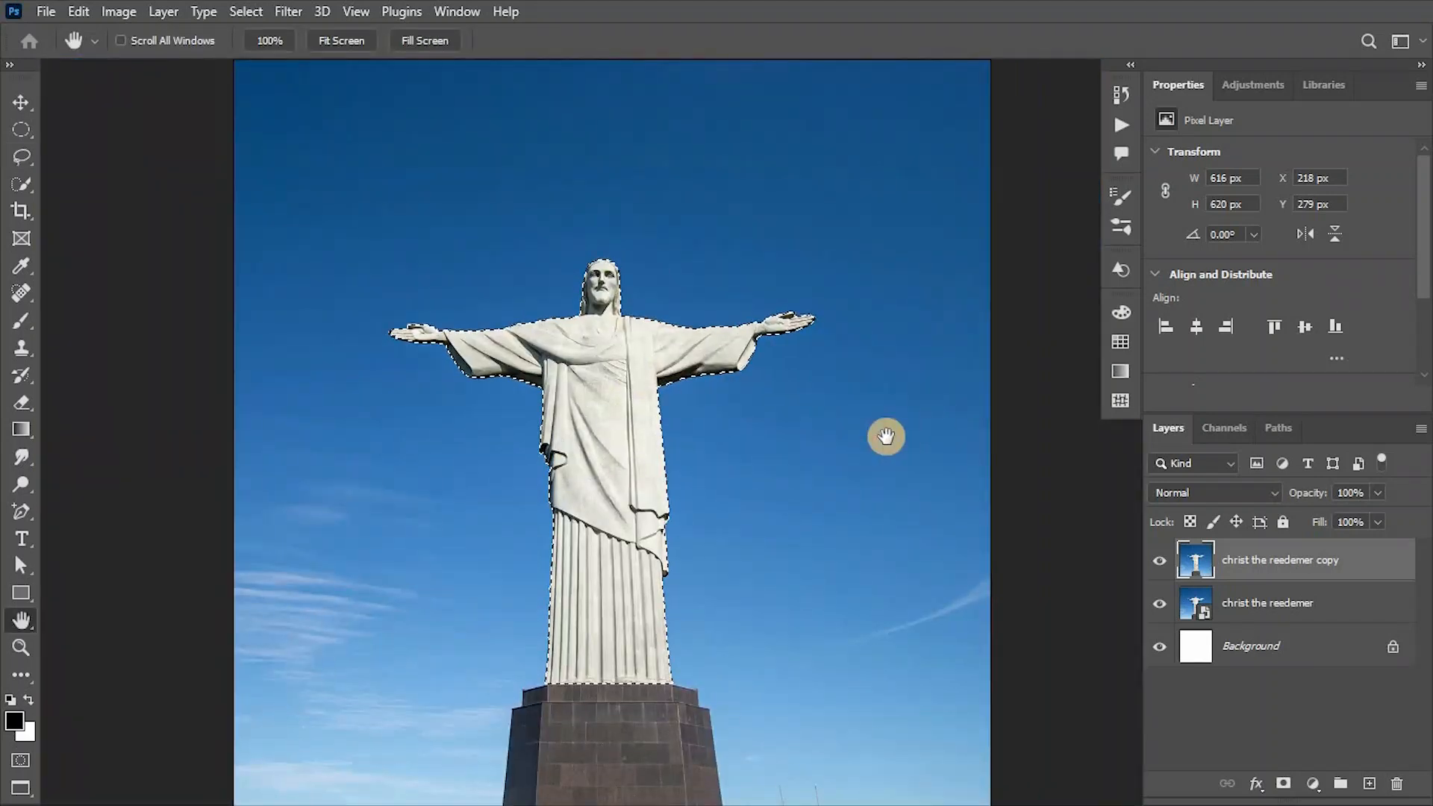
click(1283, 783)
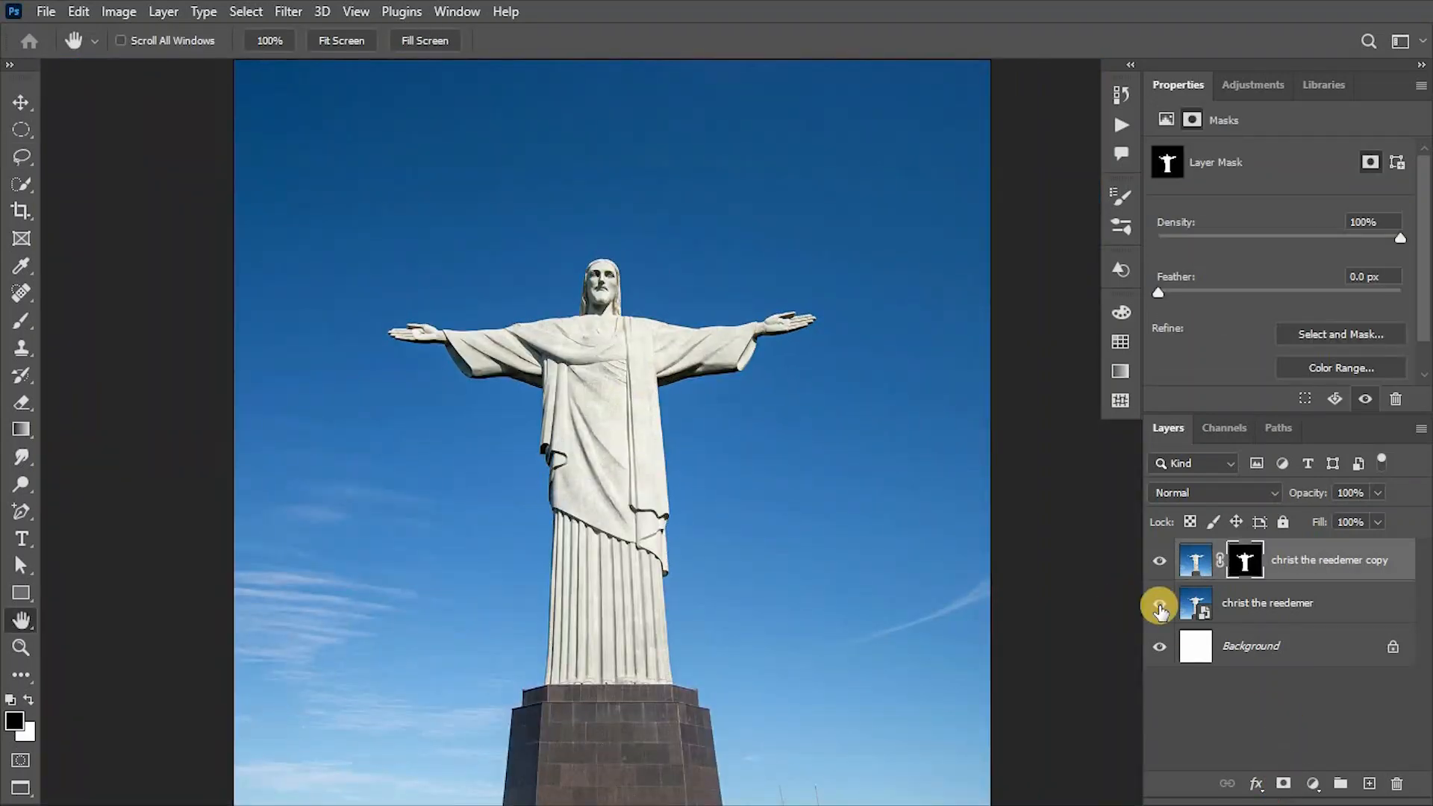
Desaturate the image content of the masked statue layer, leaving its mask untouched.
click(1188, 563)
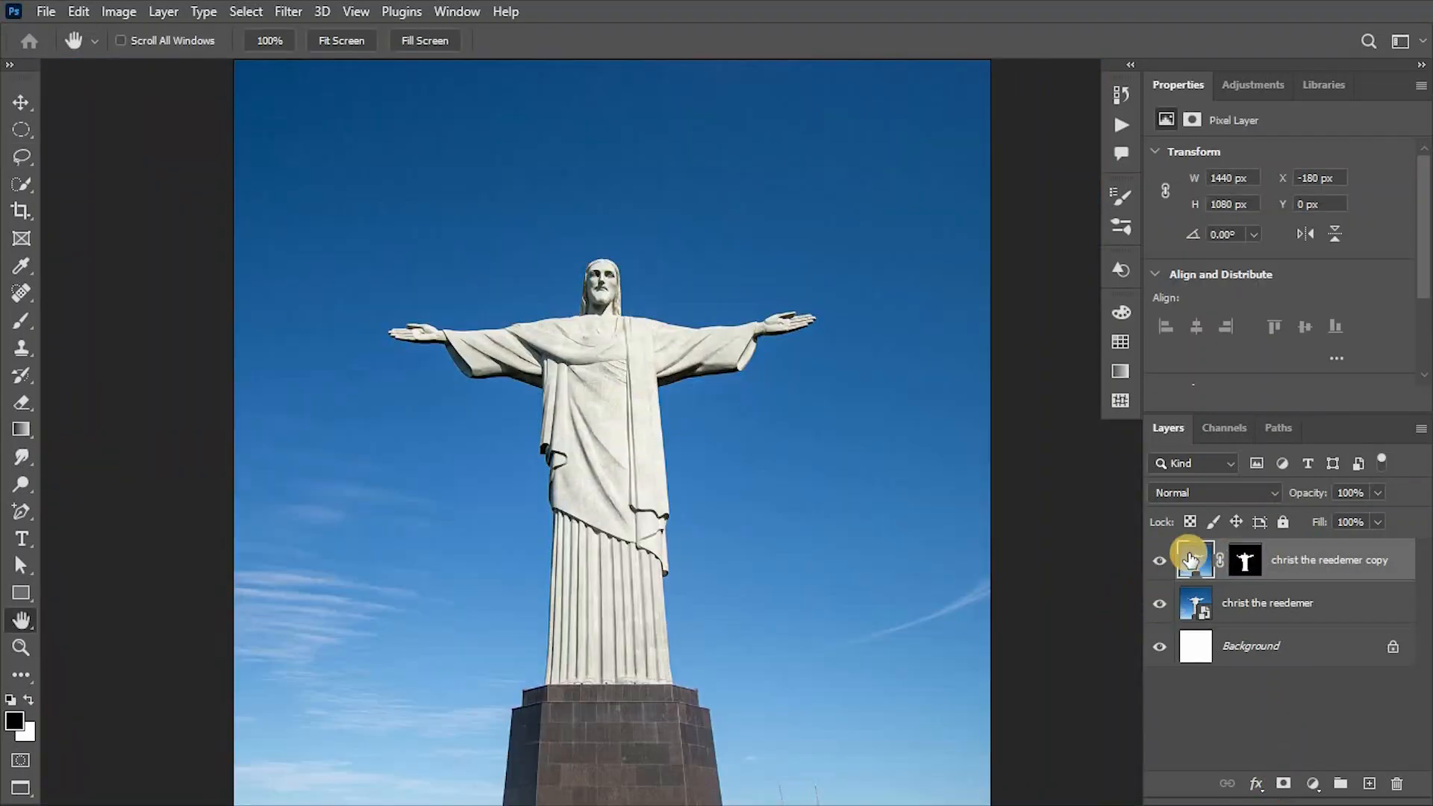
click(119, 11)
mouse_move(182, 63)
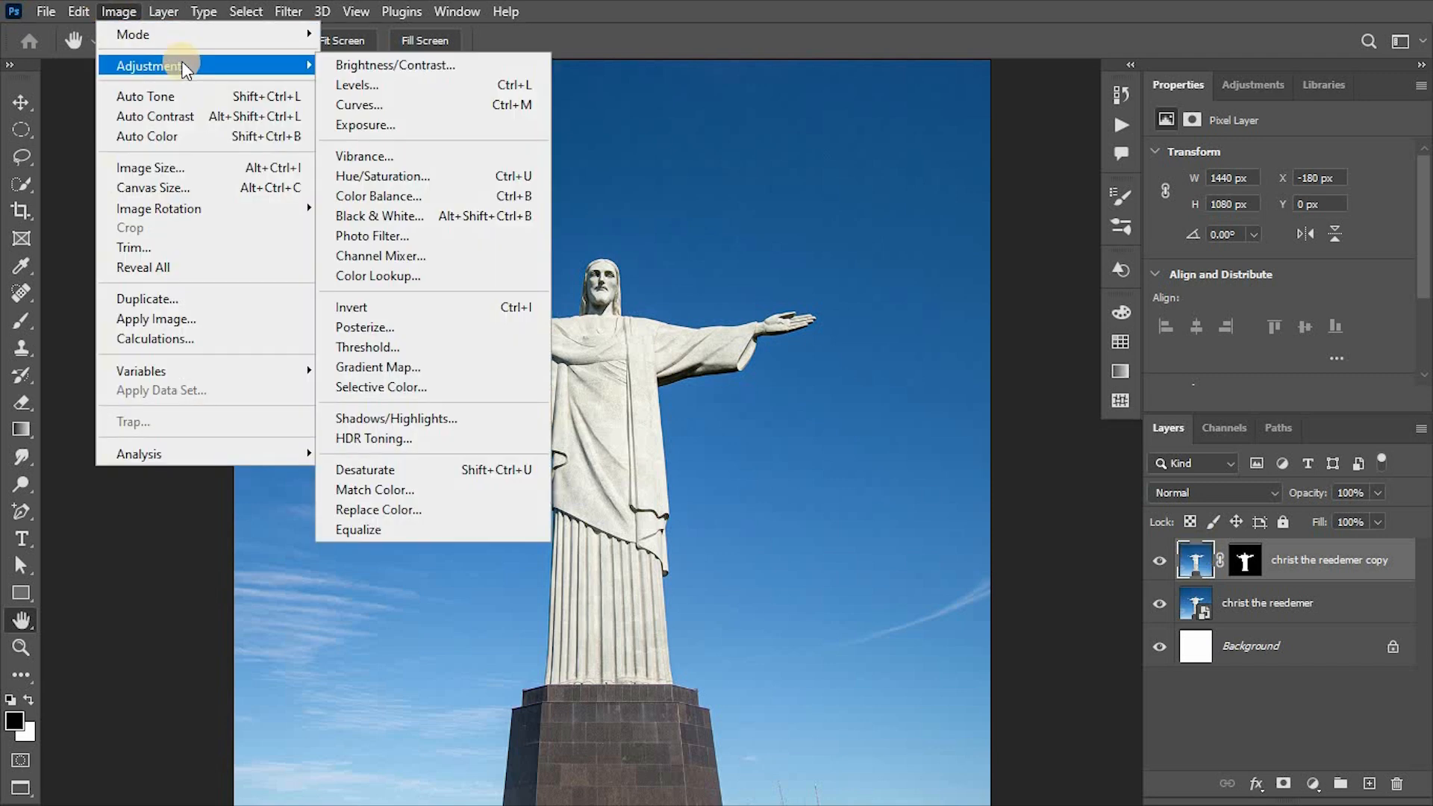
click(389, 478)
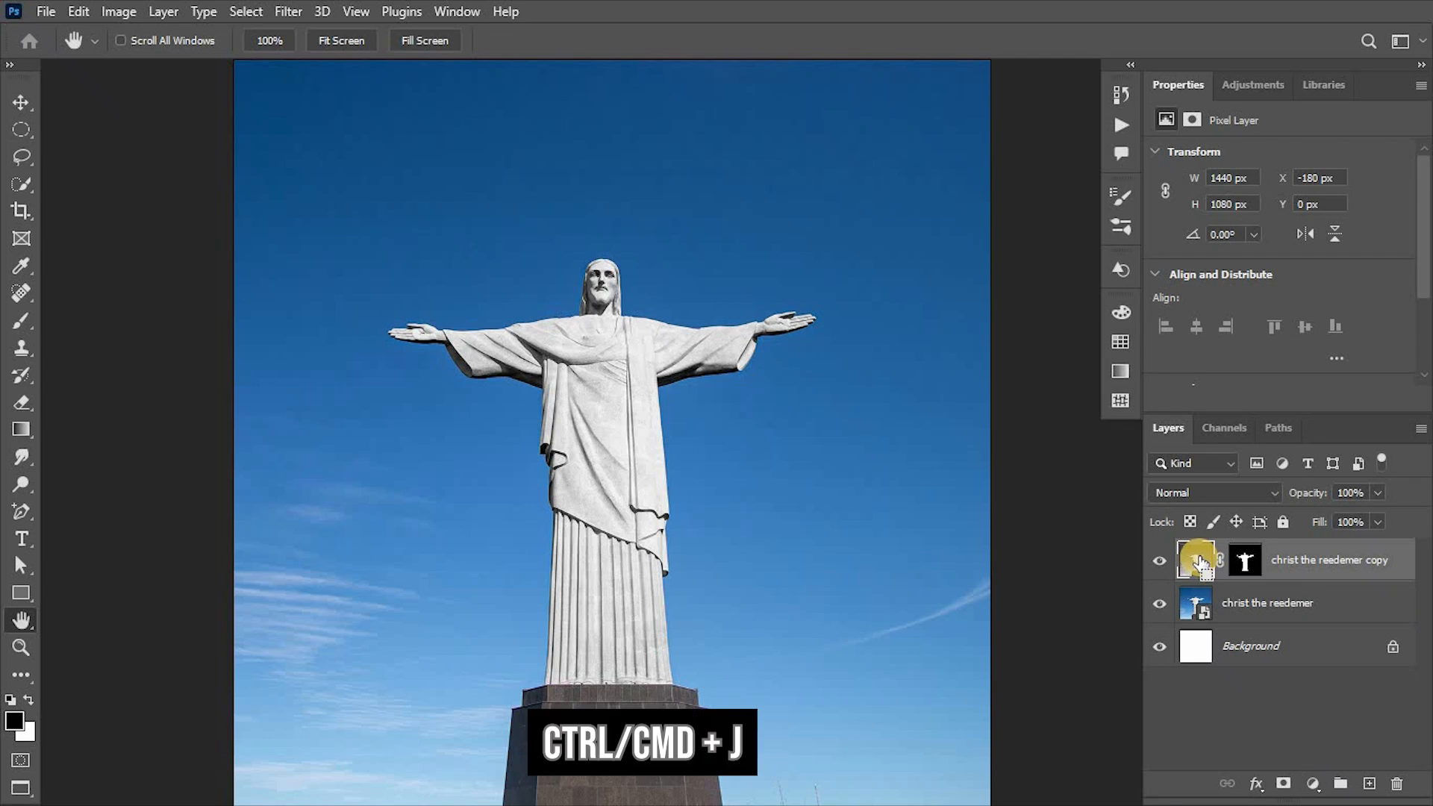
Duplicate the desaturated statue layer as an inverted copy in Difference blend mode, and merge the two masked layers.
key(ctrl+j)
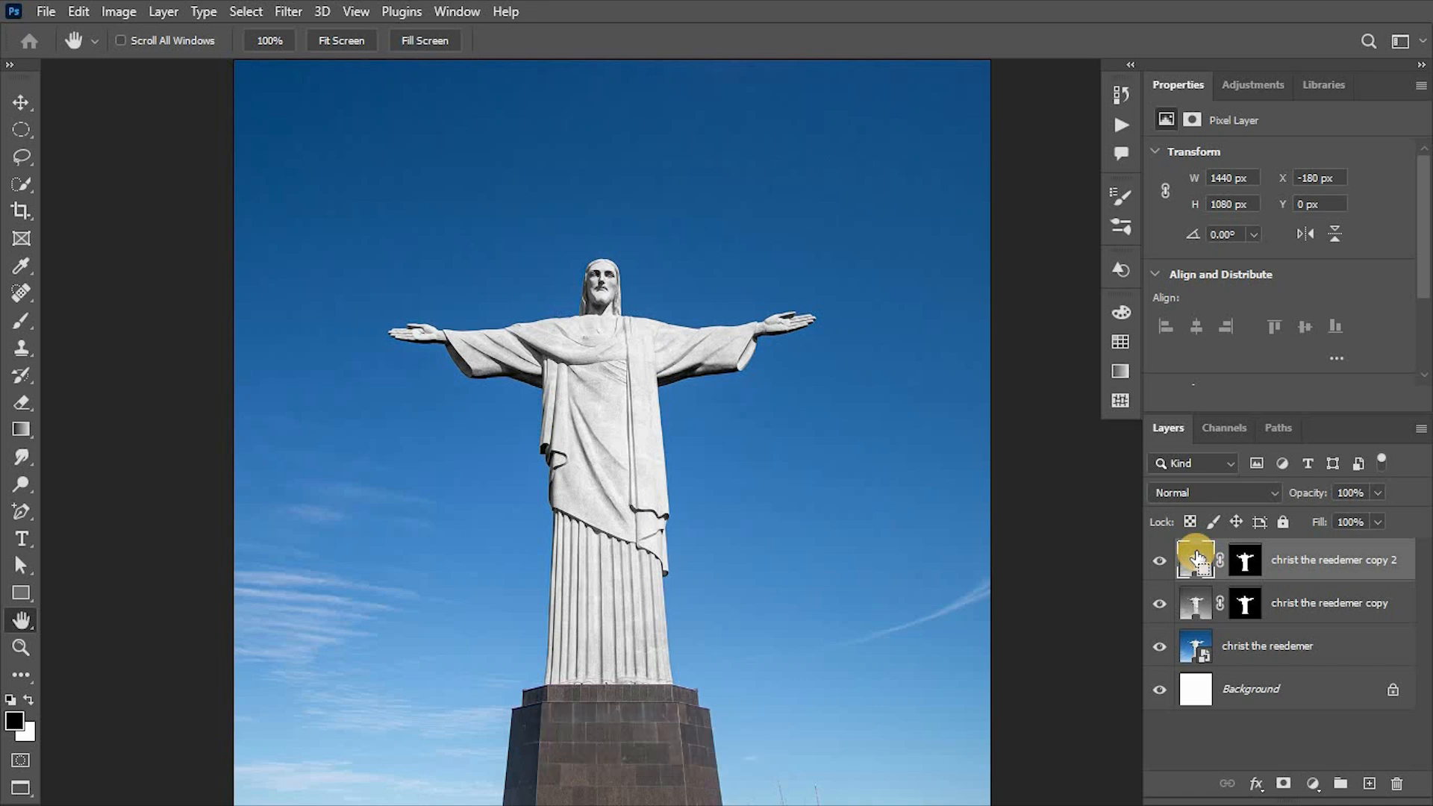
key(ctrl+i)
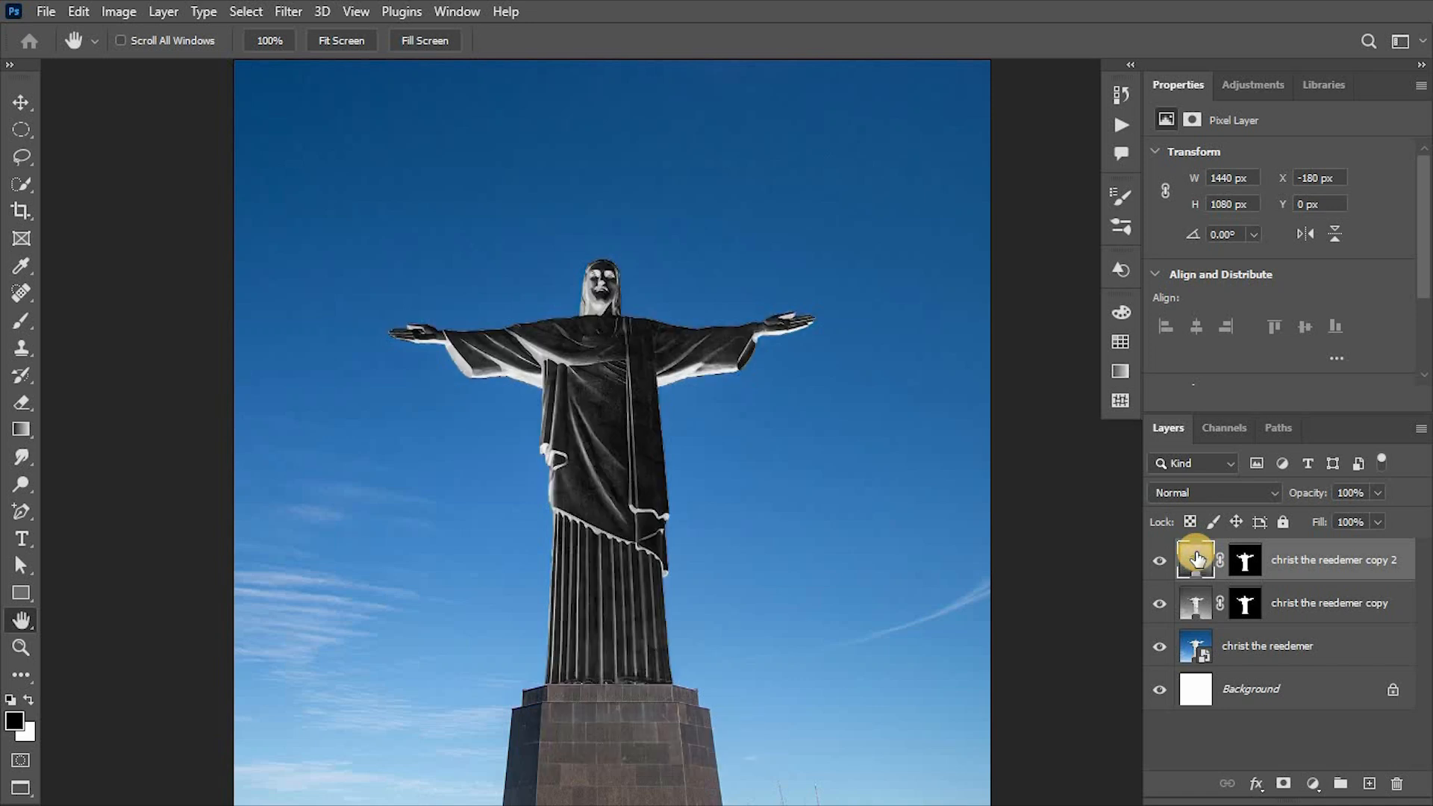
click(1225, 489)
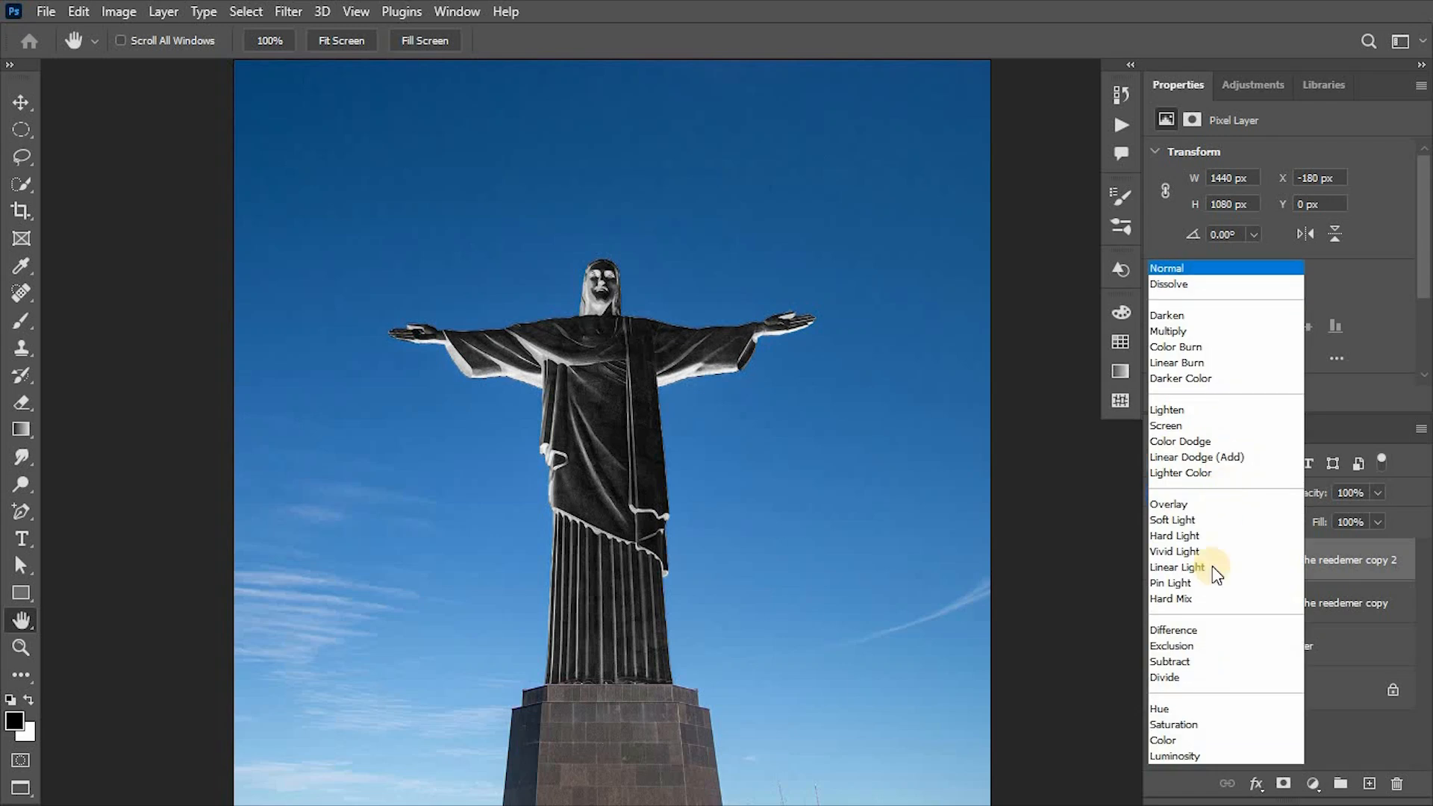
click(1206, 628)
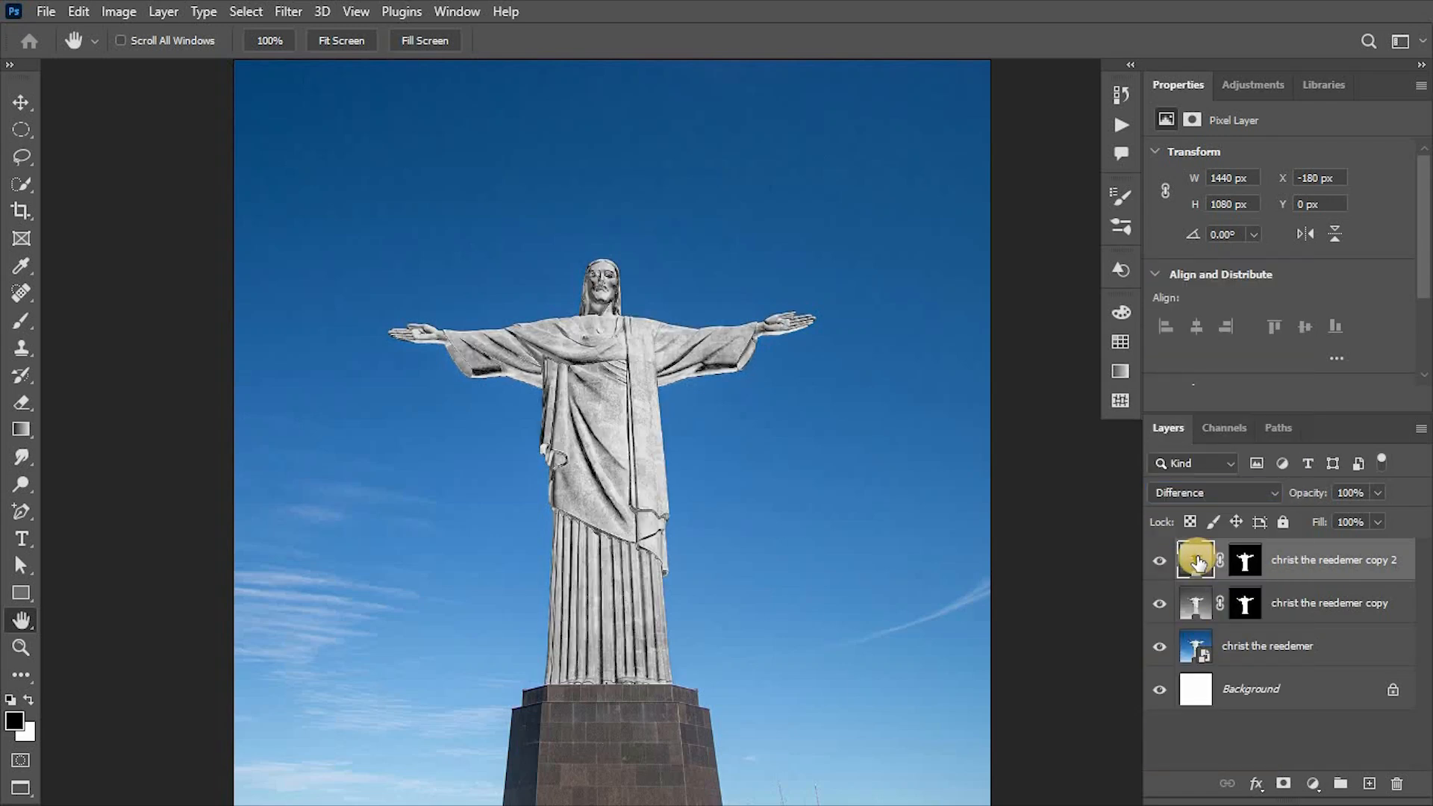
drag(1202, 604, 1282, 603)
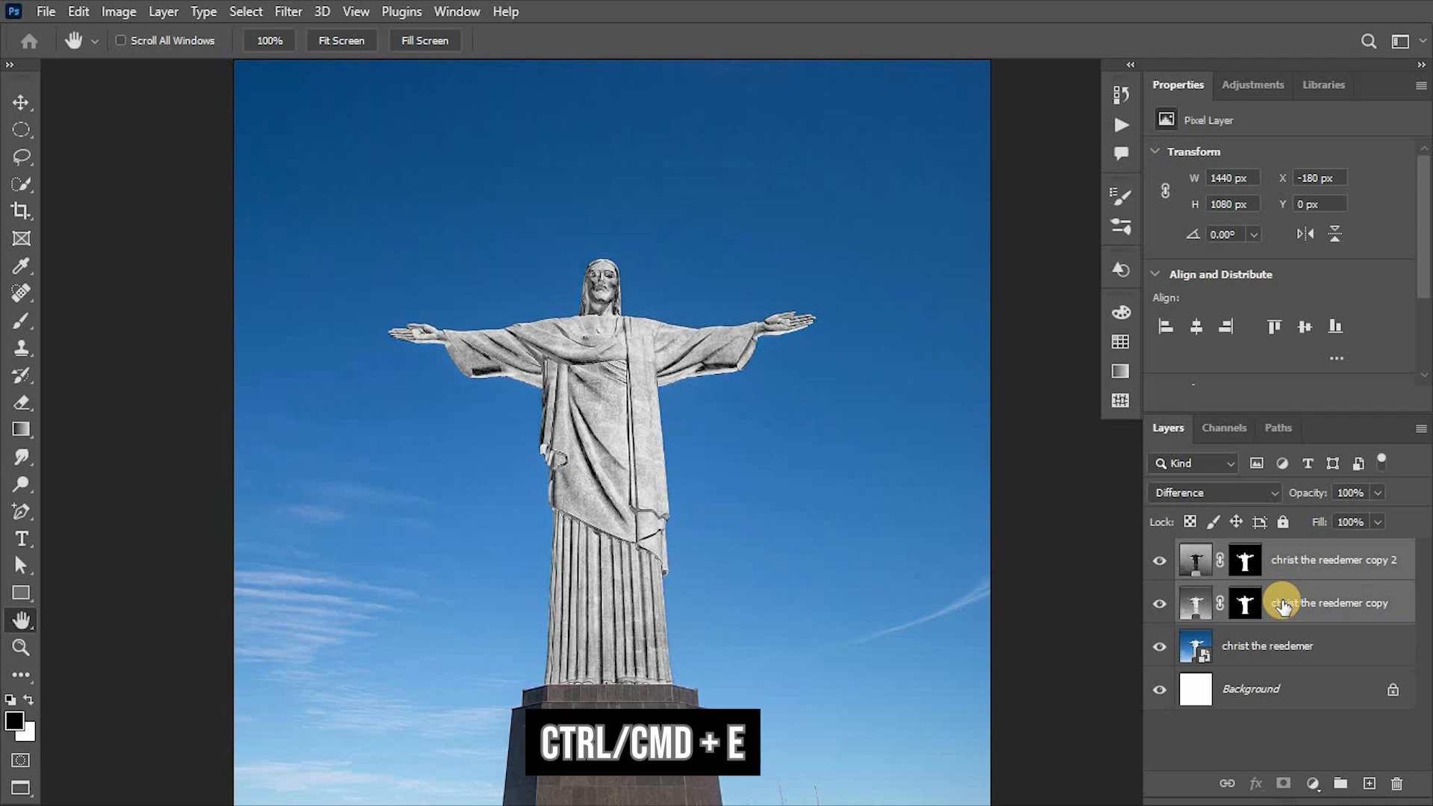
key(ctrl+e)
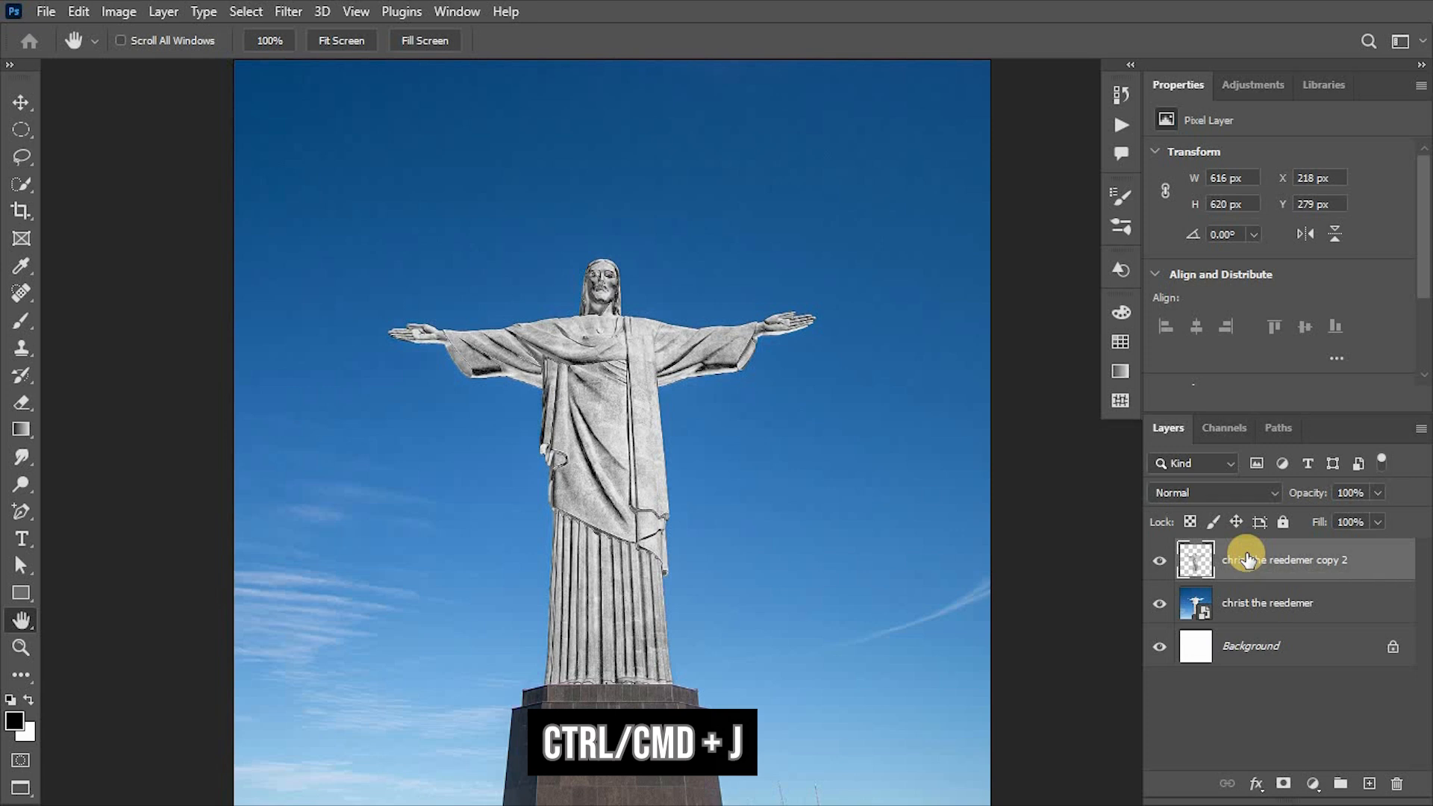
Add an inverted duplicate of the merged statue layer and set its blend mode to Difference.
key(ctrl+j)
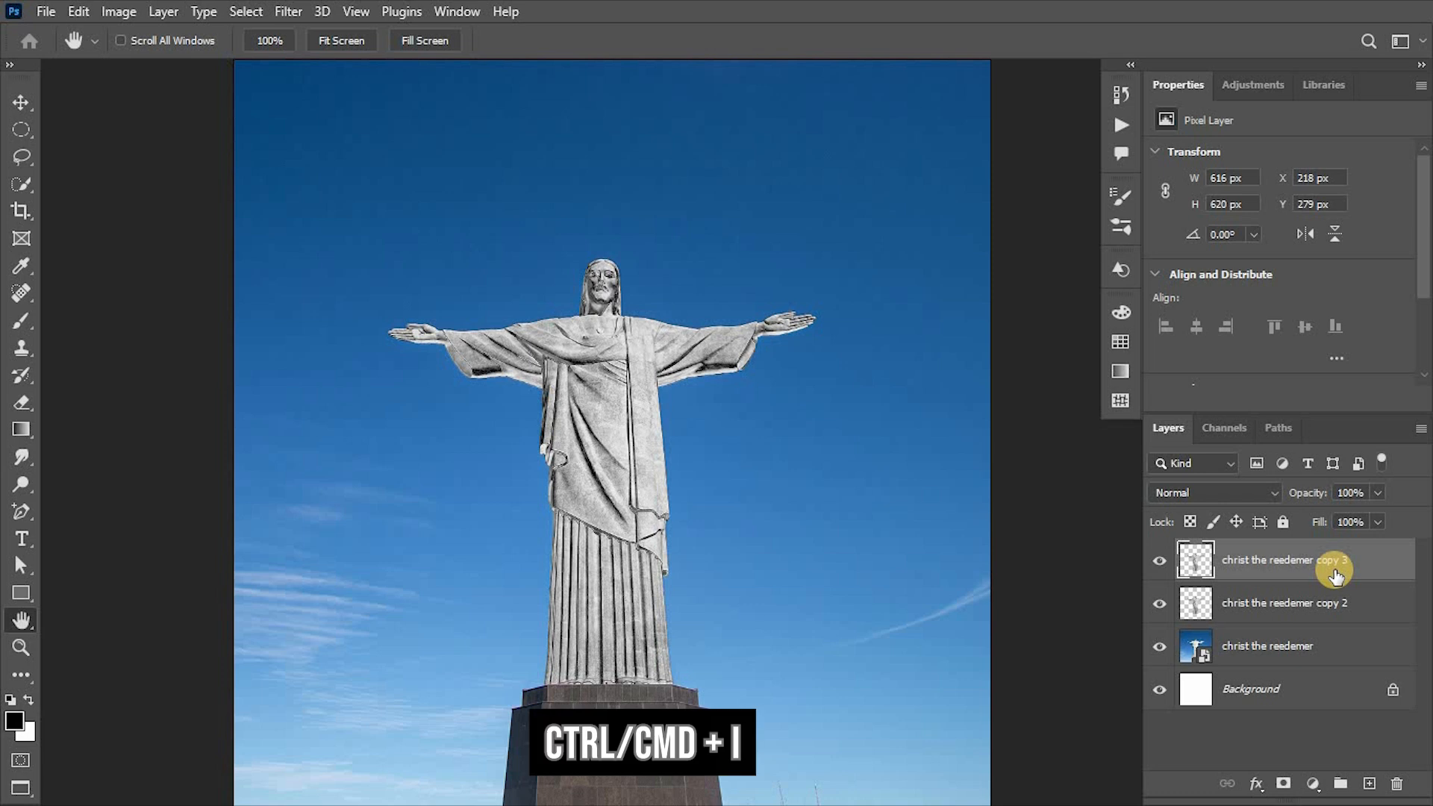
key(ctrl+i)
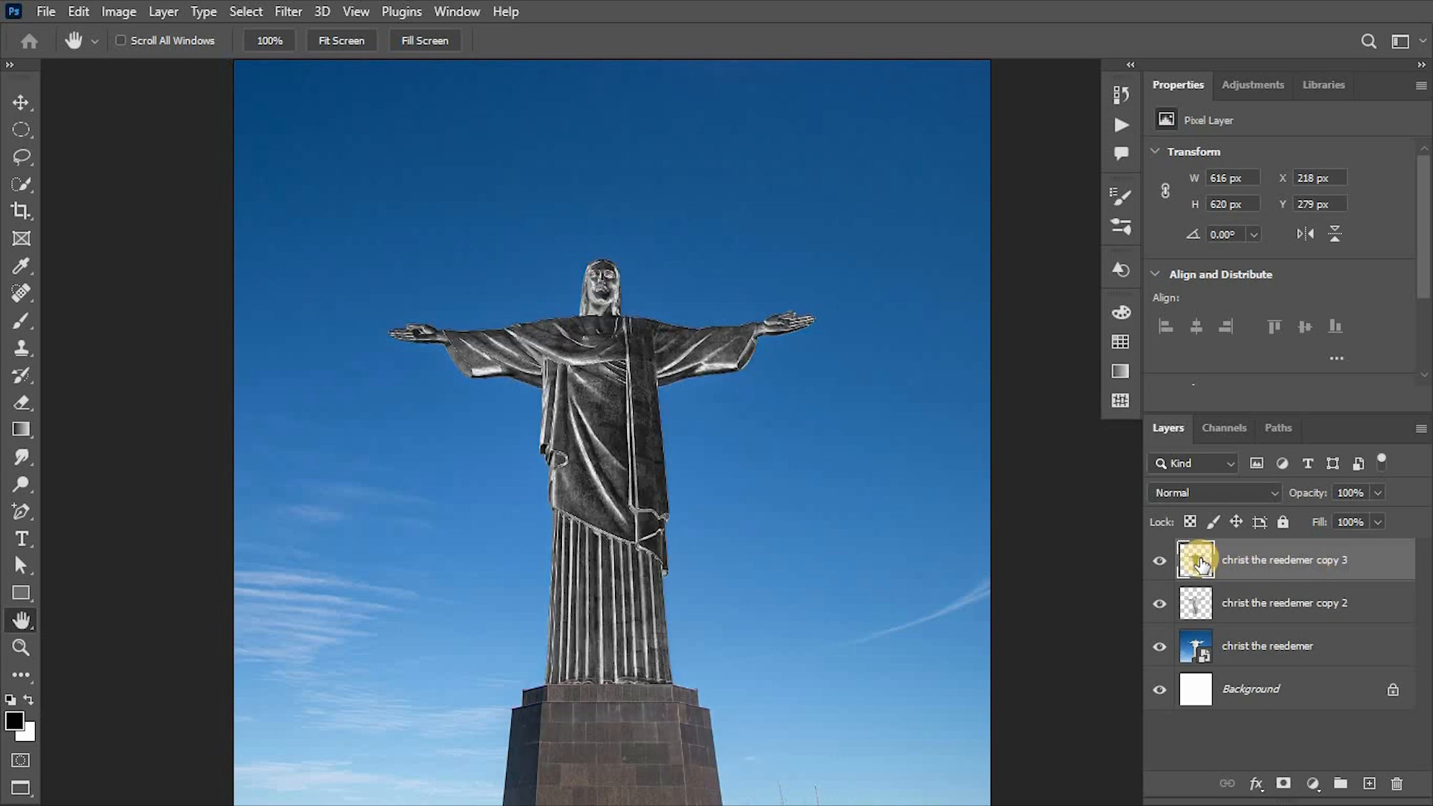
click(1237, 499)
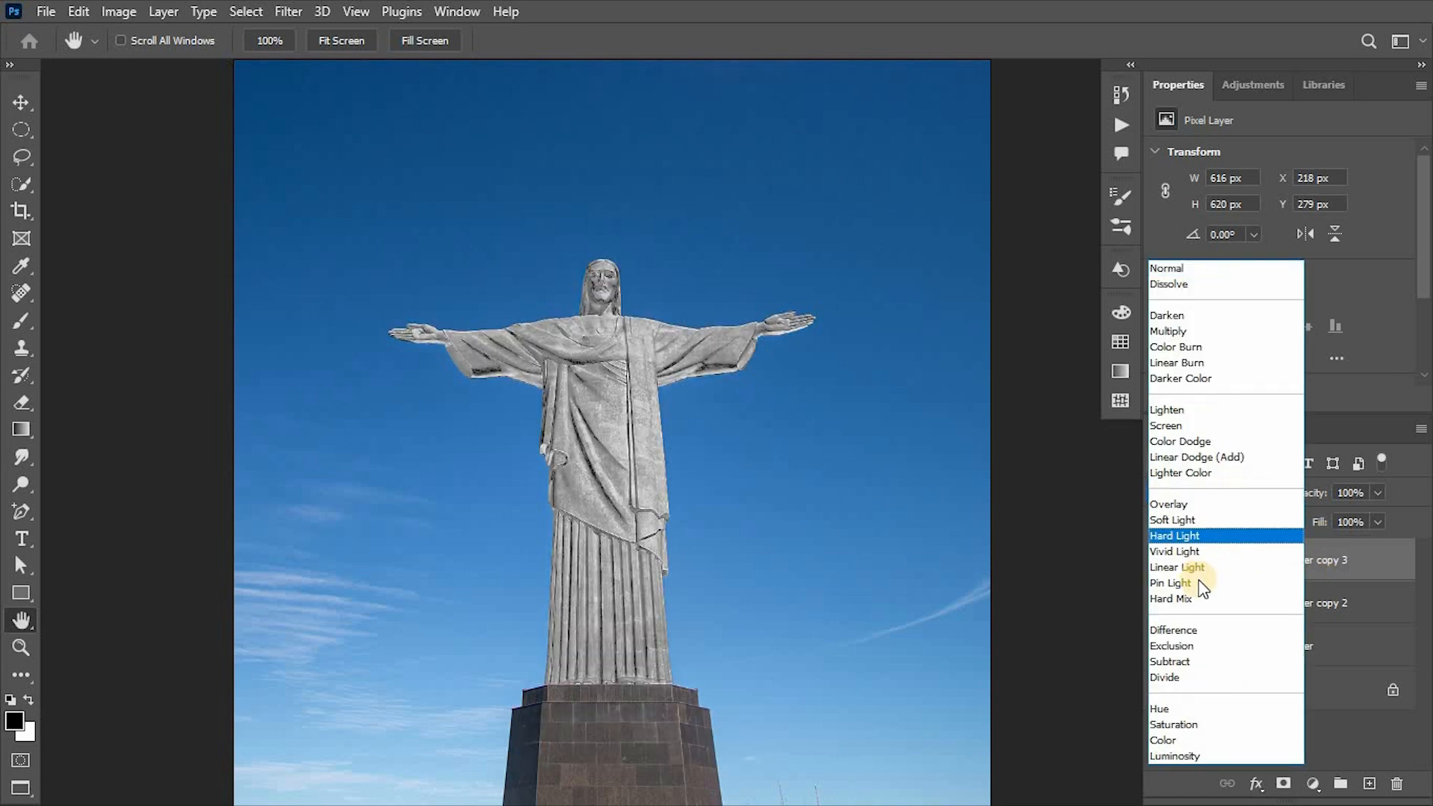
click(1192, 628)
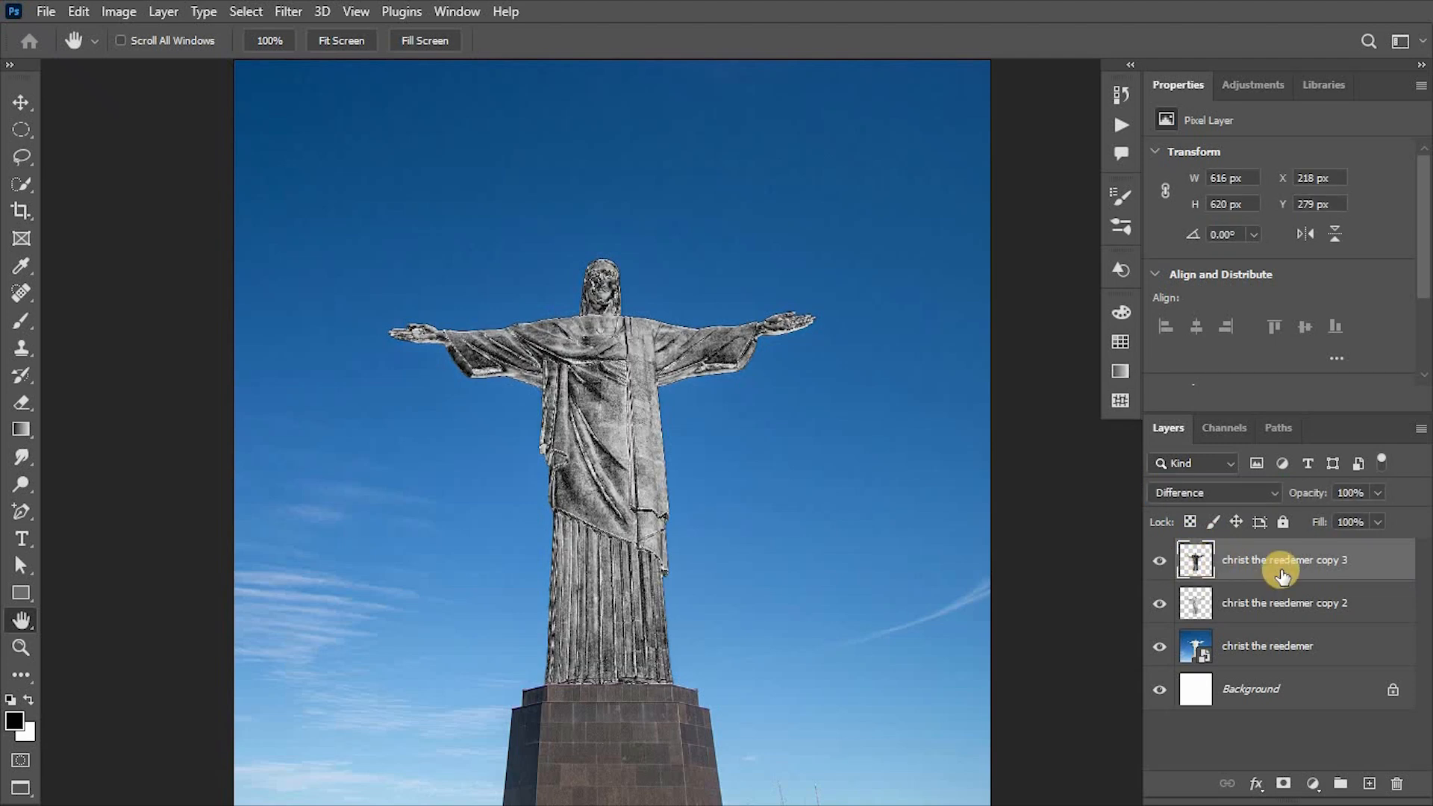
Merge the top two statue layers and convert the result to a Smart Object.
shift+click(1341, 613)
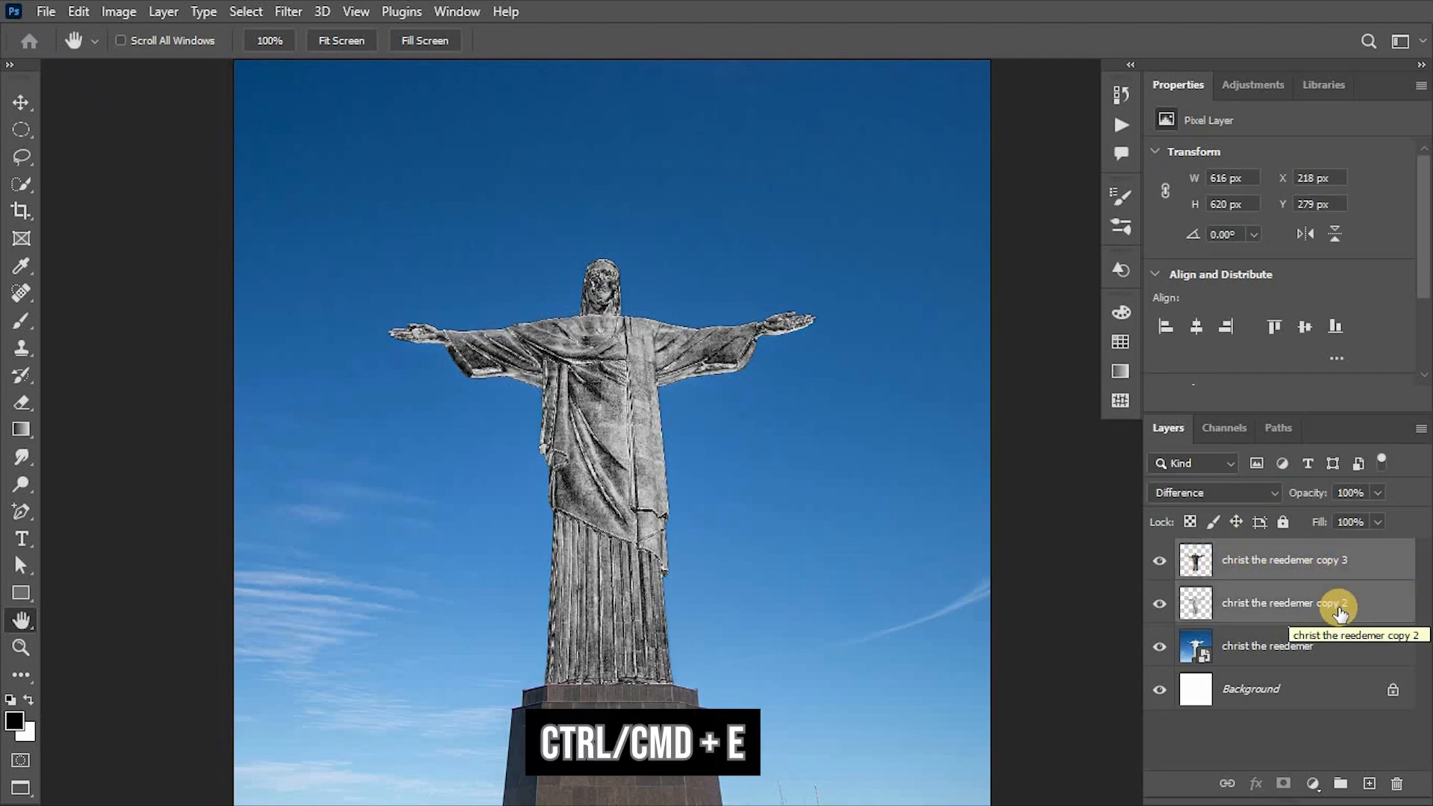
key(ctrl+e)
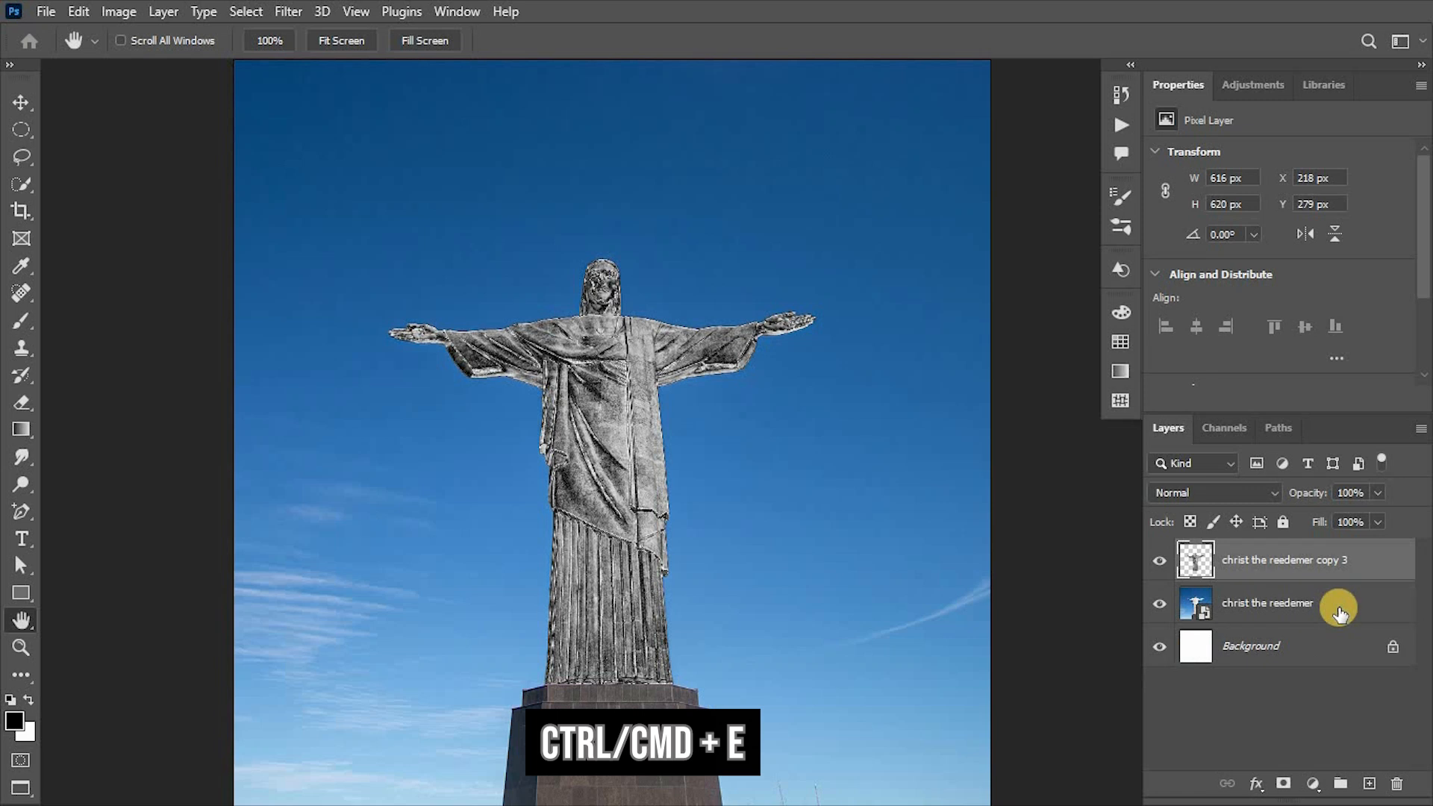
right_click(1329, 567)
click(1153, 317)
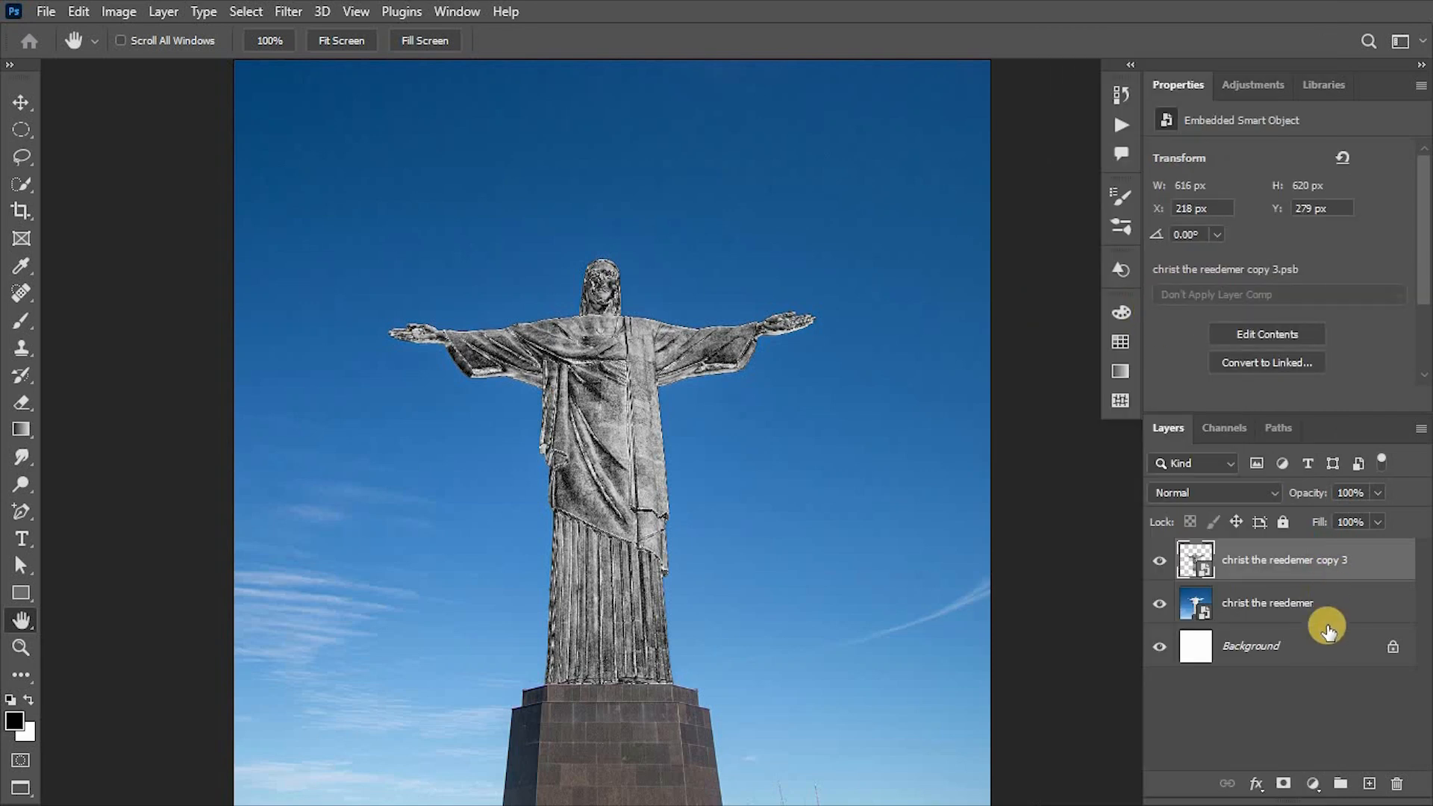
Add a Color Lookup adjustment clipped to the statue Smart Object, using the EdgyAmber.3DL 3D LUT.
click(1312, 784)
click(1317, 676)
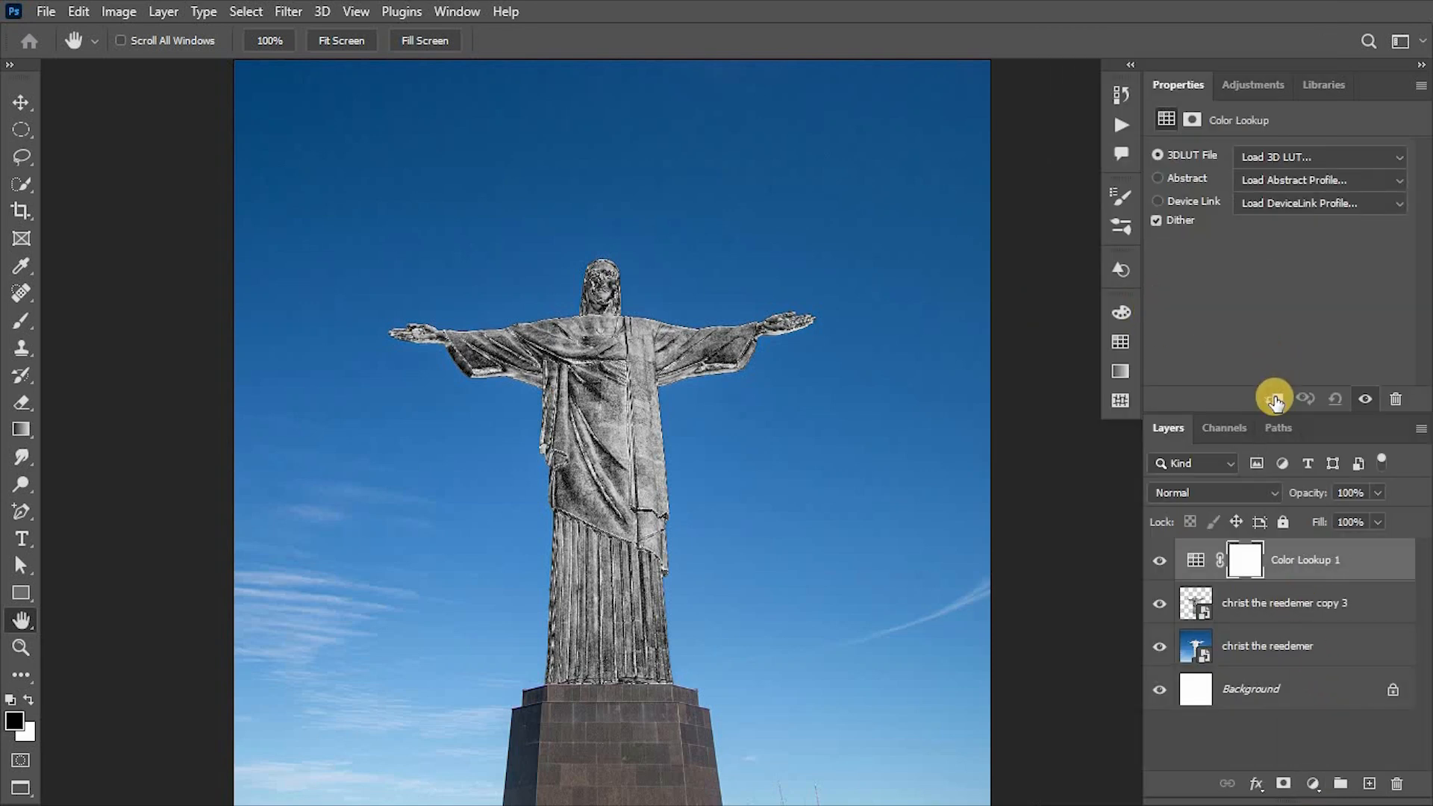
click(1275, 400)
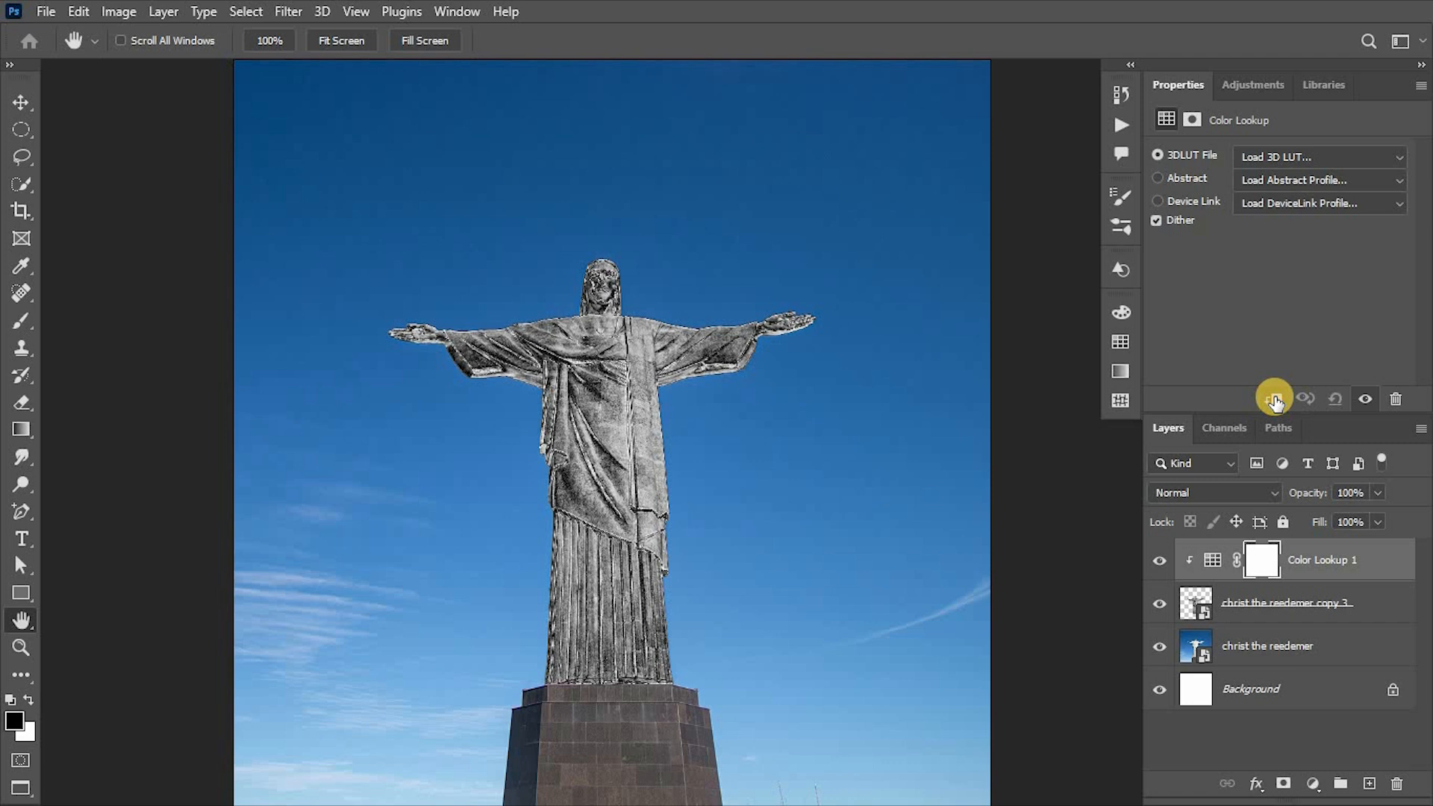
click(1360, 157)
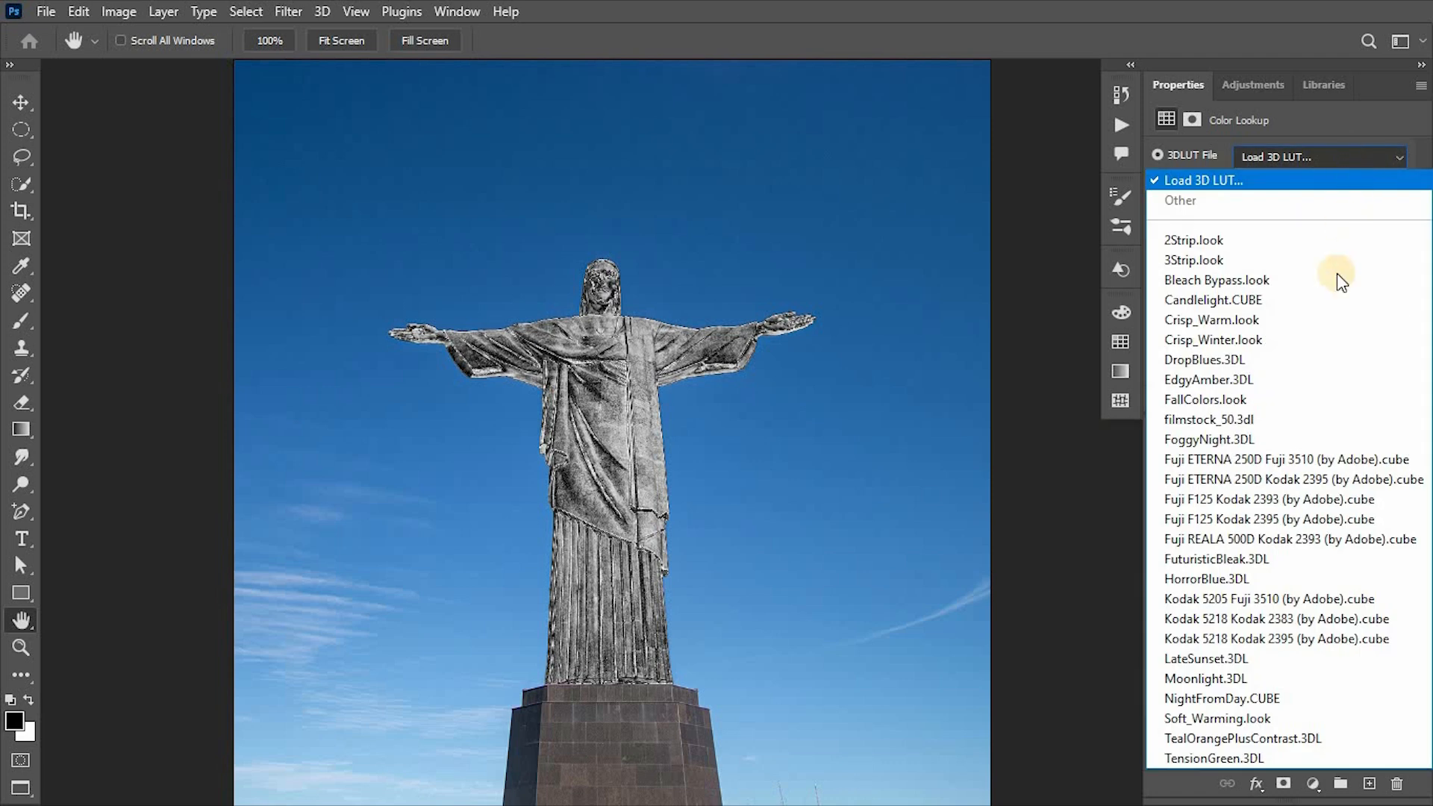
click(1301, 382)
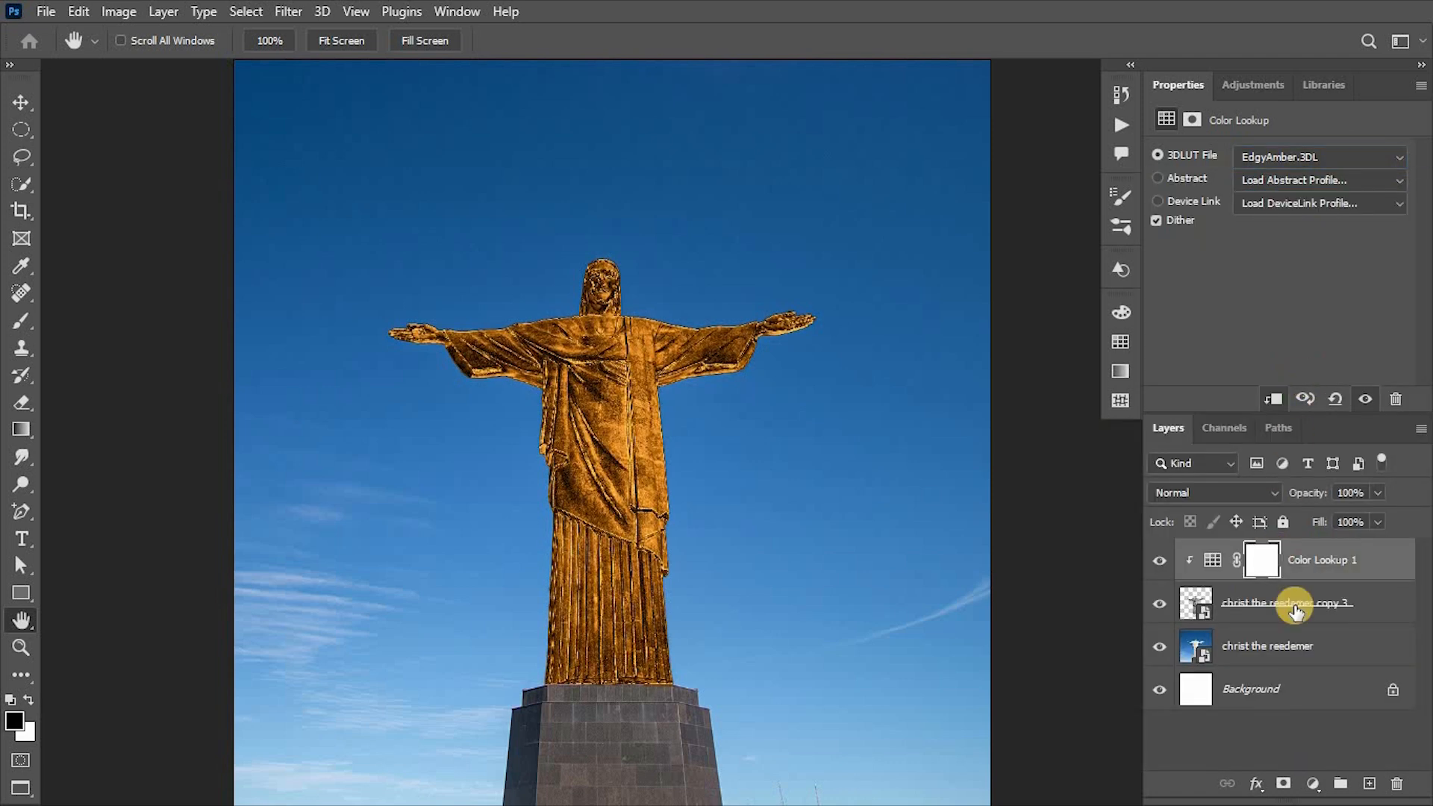
Add a Curves adjustment clipped to the statue above the Color Lookup layer, with blend mode Linear Dodge (Add).
click(1312, 784)
click(1317, 510)
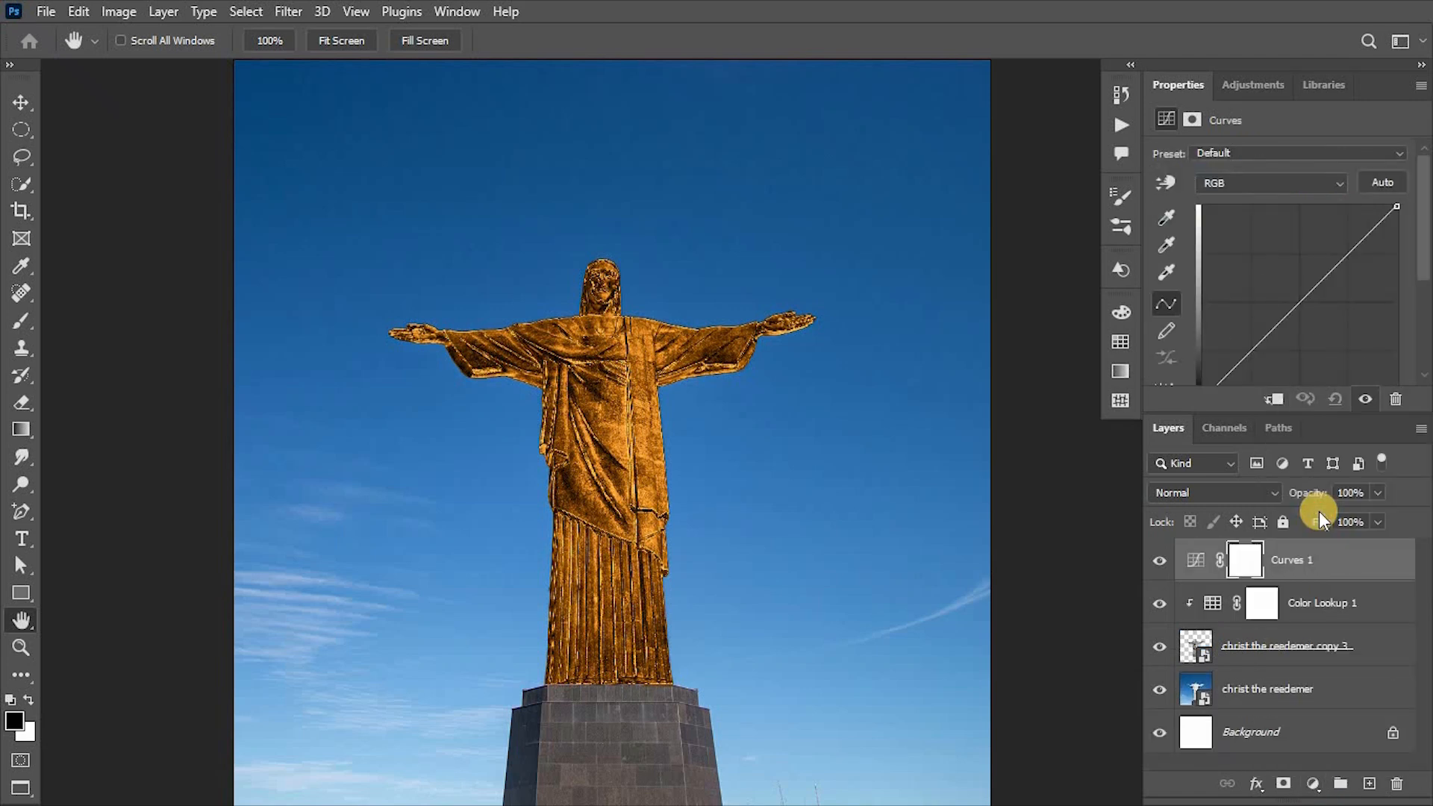
click(1275, 401)
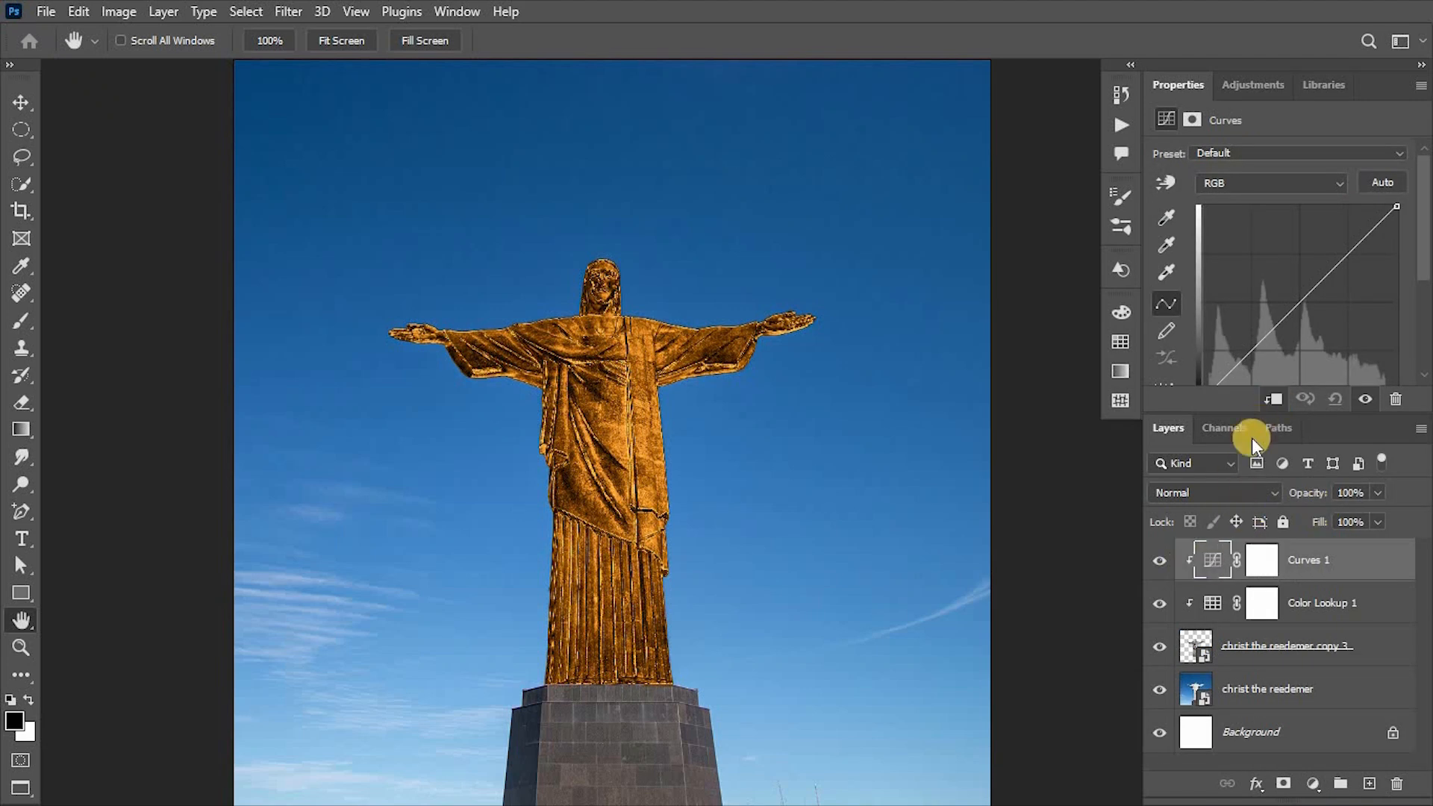
click(1228, 494)
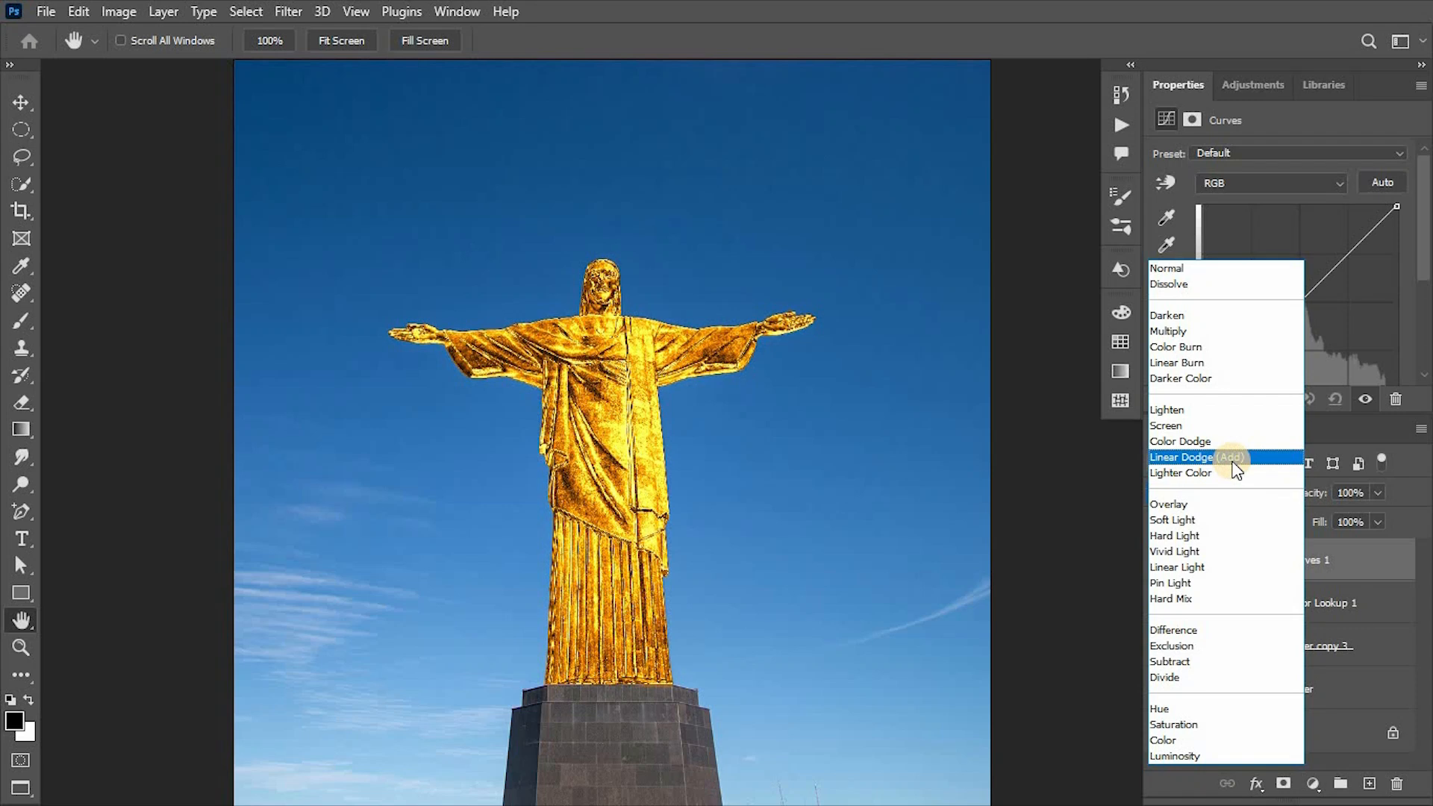
click(1233, 461)
Set the white point of the Curves adjustment to input 129, output 255, and lower the layer's opacity to 70%.
mouse_move(1422, 217)
mouse_down()
mouse_move(1422, 294)
mouse_move(1301, 310)
mouse_up()
click(1159, 561)
click(1159, 560)
click(1377, 492)
drag(1383, 515, 1350, 516)
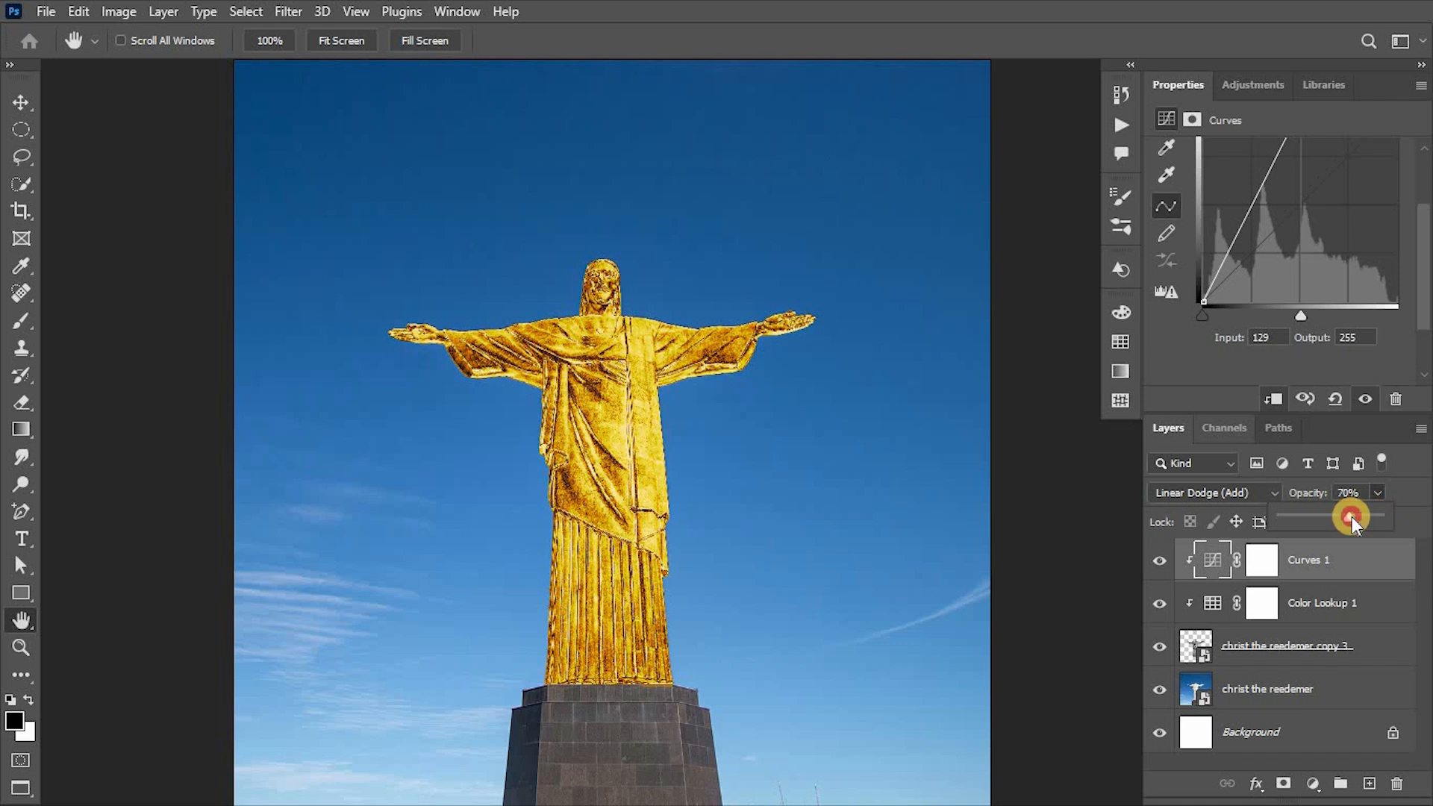
click(1159, 561)
click(1159, 560)
Add a white Inner Glow to the statue Smart Object with blend mode Color Dodge, 40% opacity, Edge source and 50 px size.
click(1375, 651)
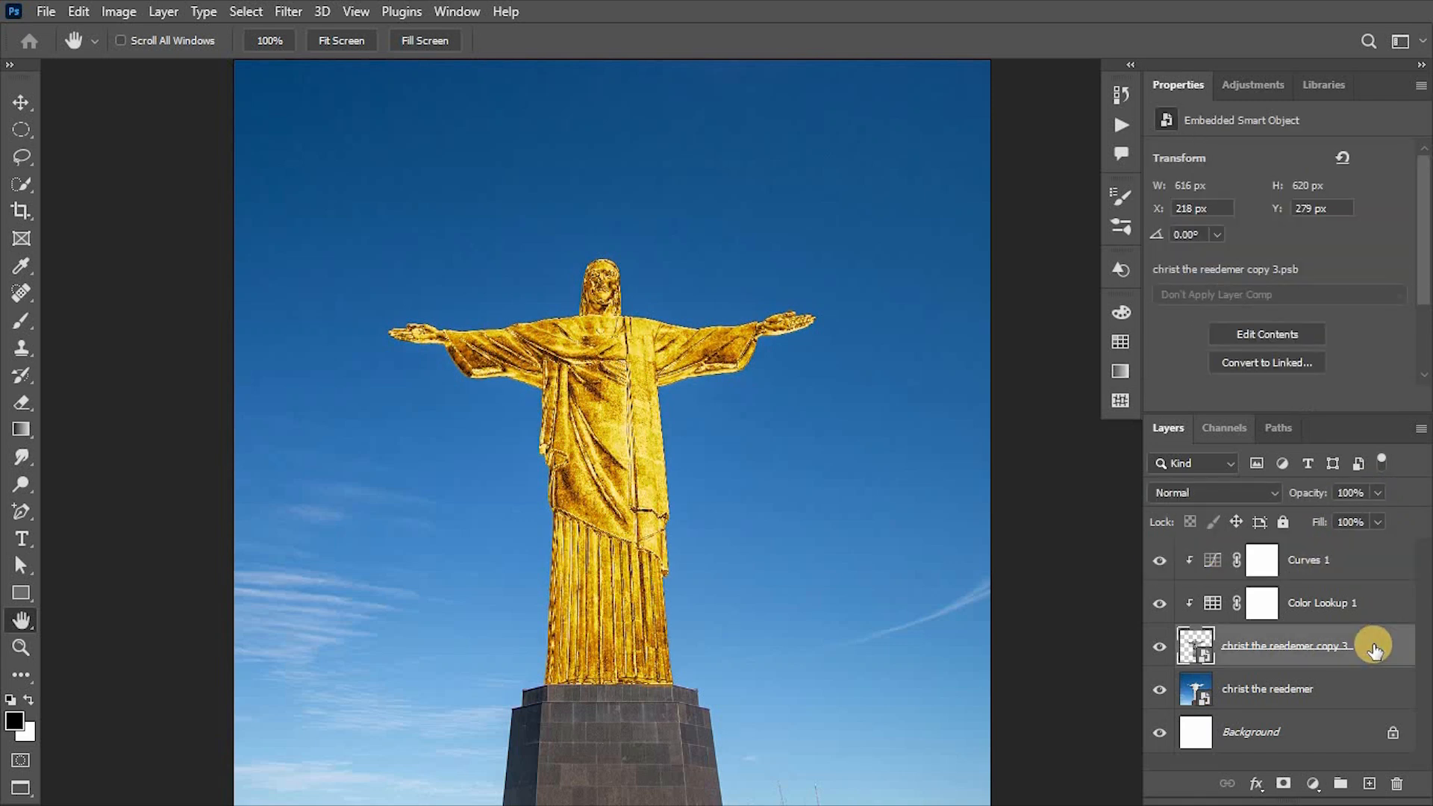
double_click(1376, 651)
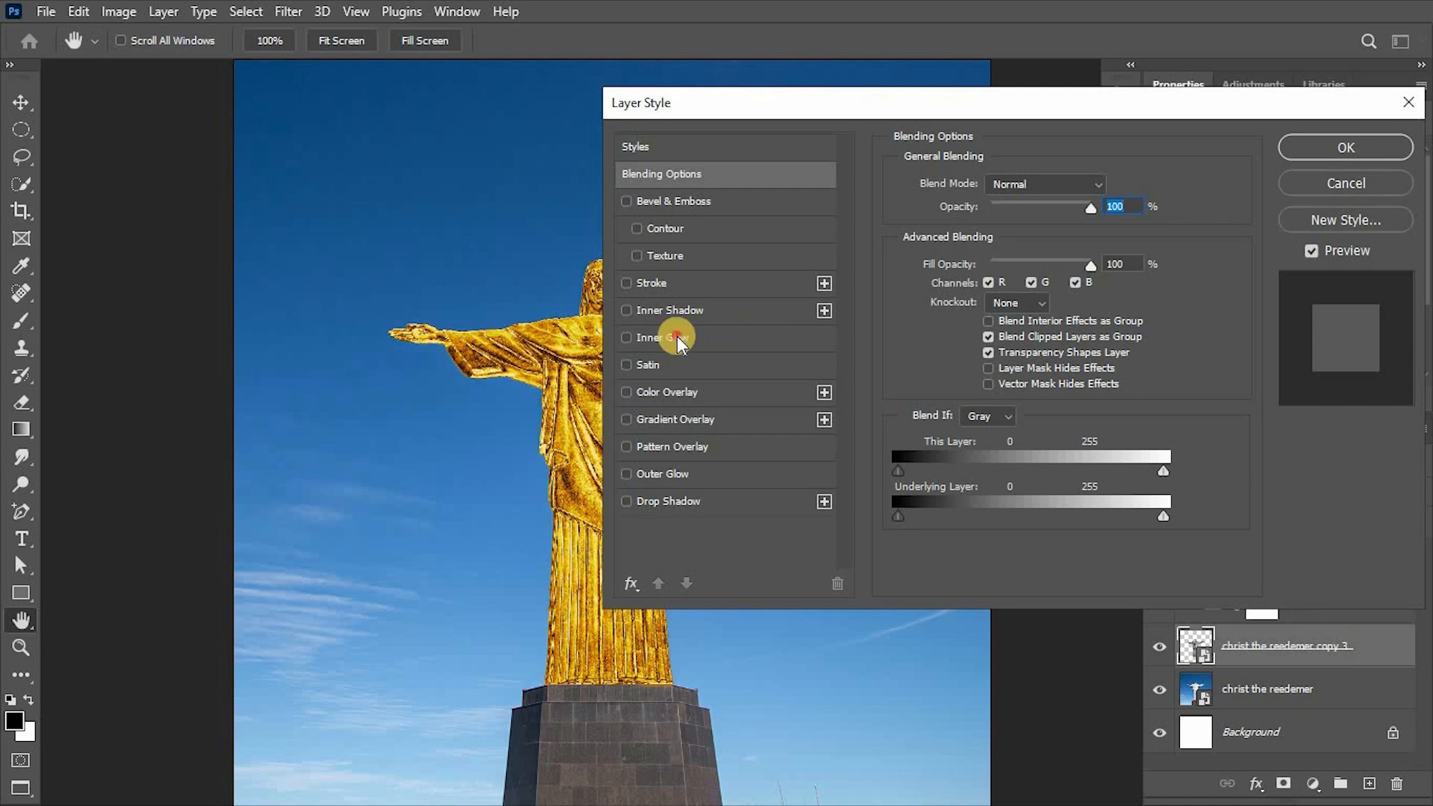
click(677, 336)
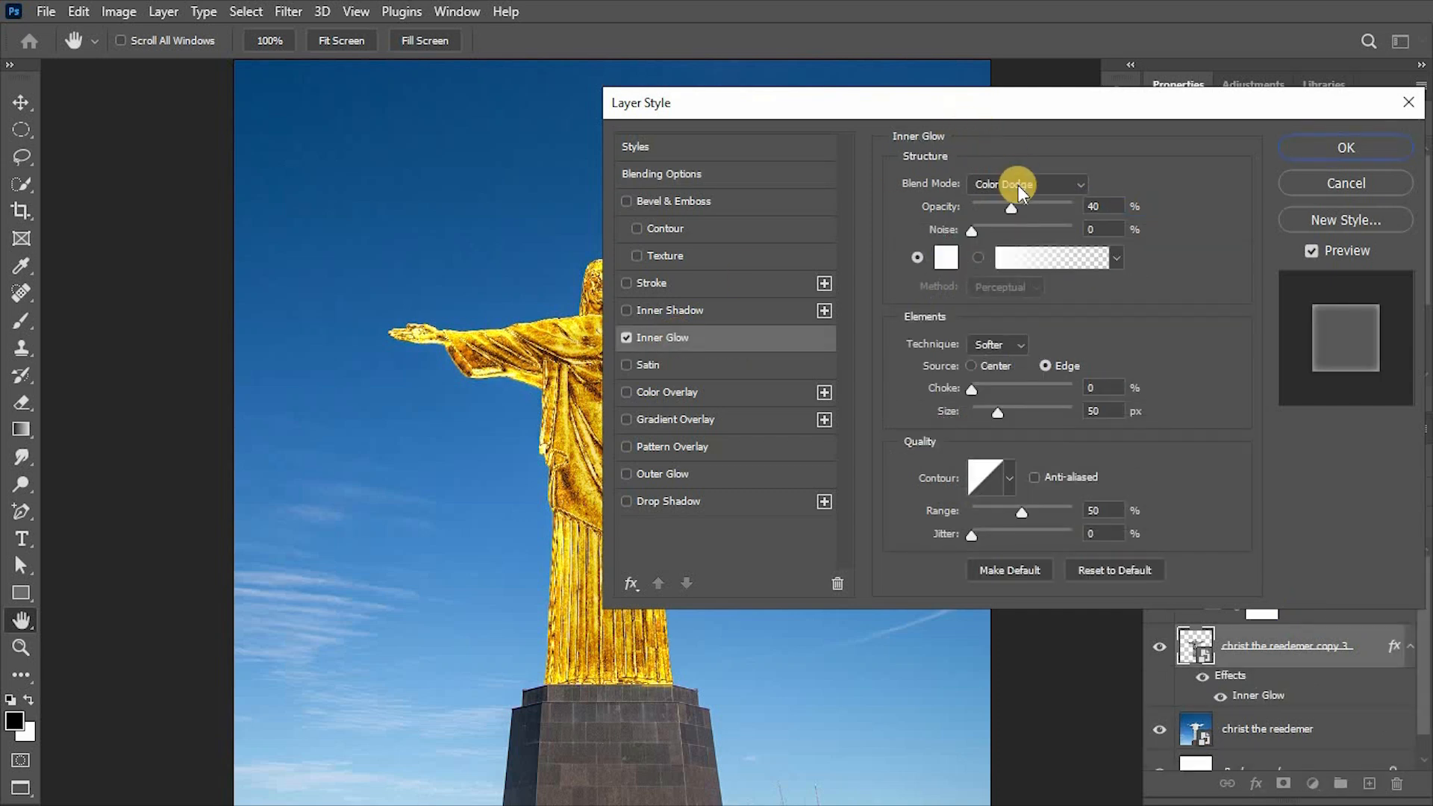
click(1018, 185)
click(1006, 370)
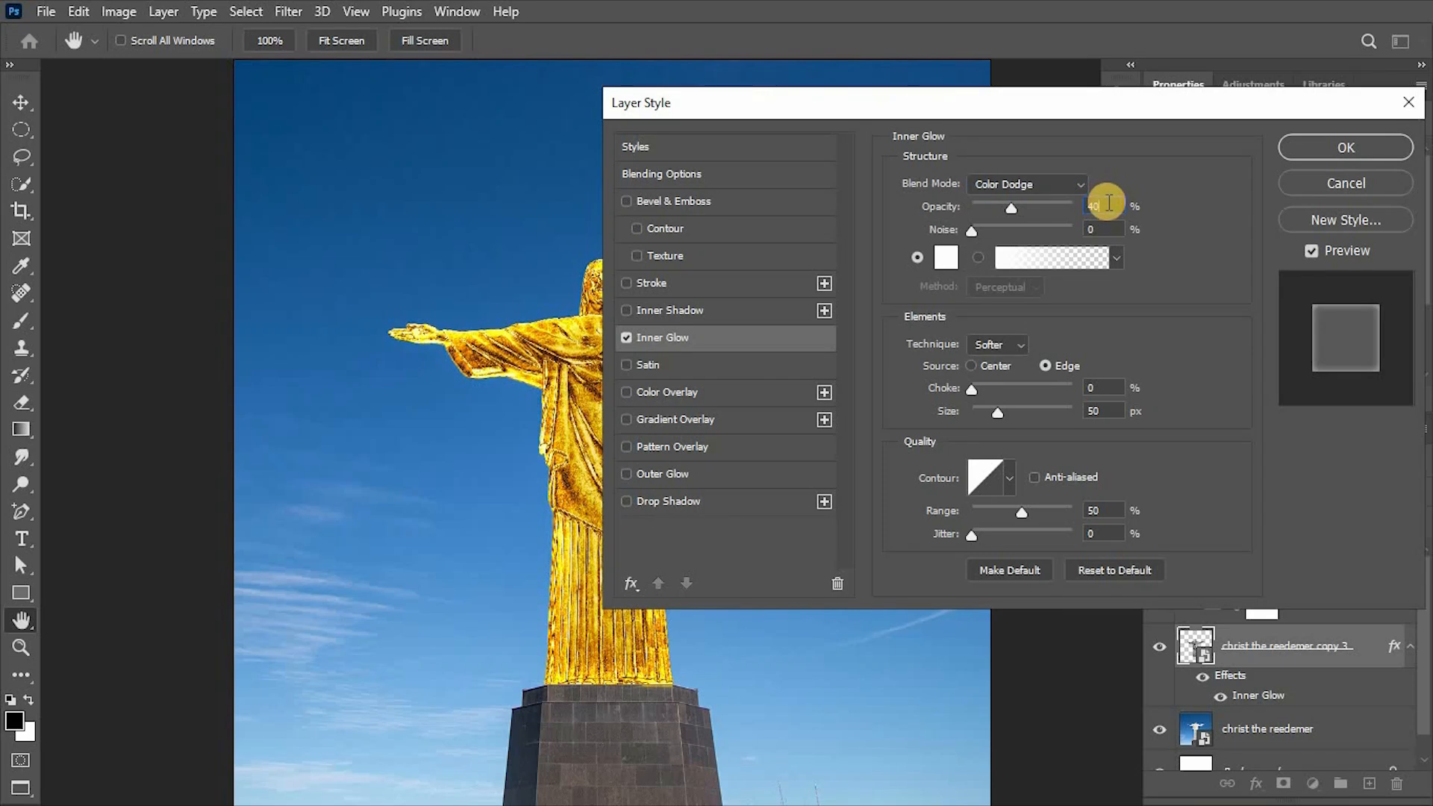
click(945, 257)
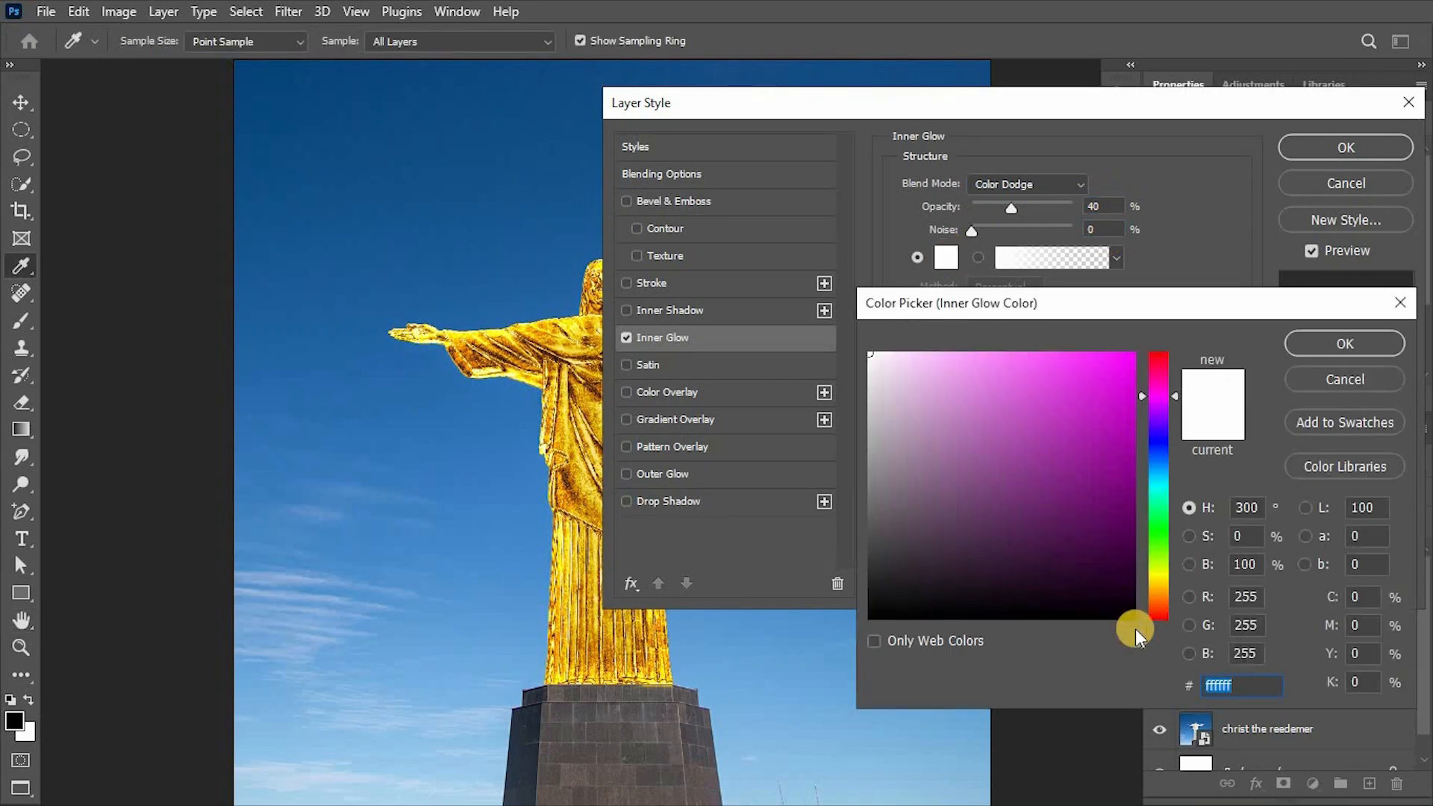
click(1389, 338)
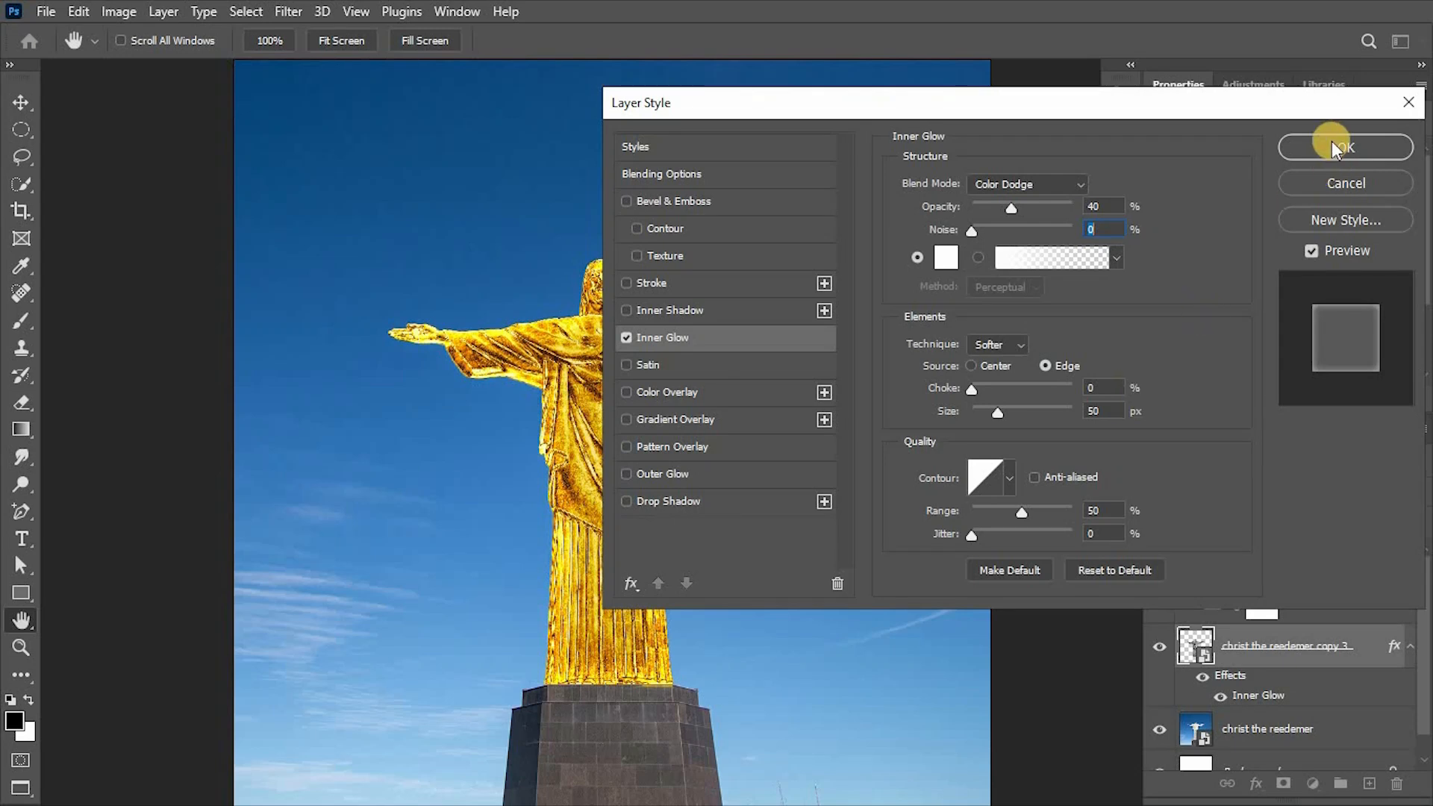
click(1101, 206)
click(1303, 147)
click(1409, 645)
Create a new layer above the Curves adjustment, name it "statue shine" and set its blend mode to Color Dodge.
click(1302, 571)
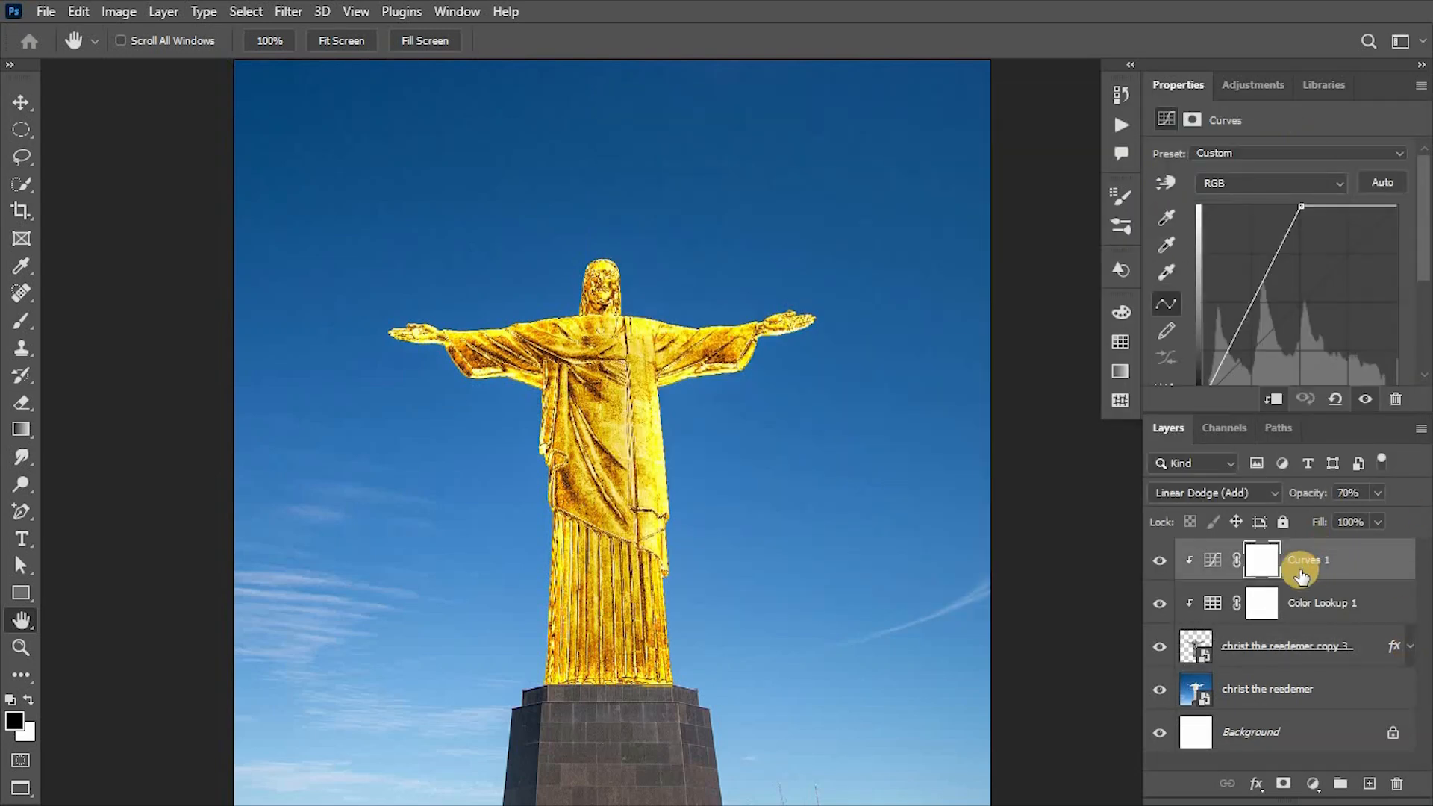
click(1369, 784)
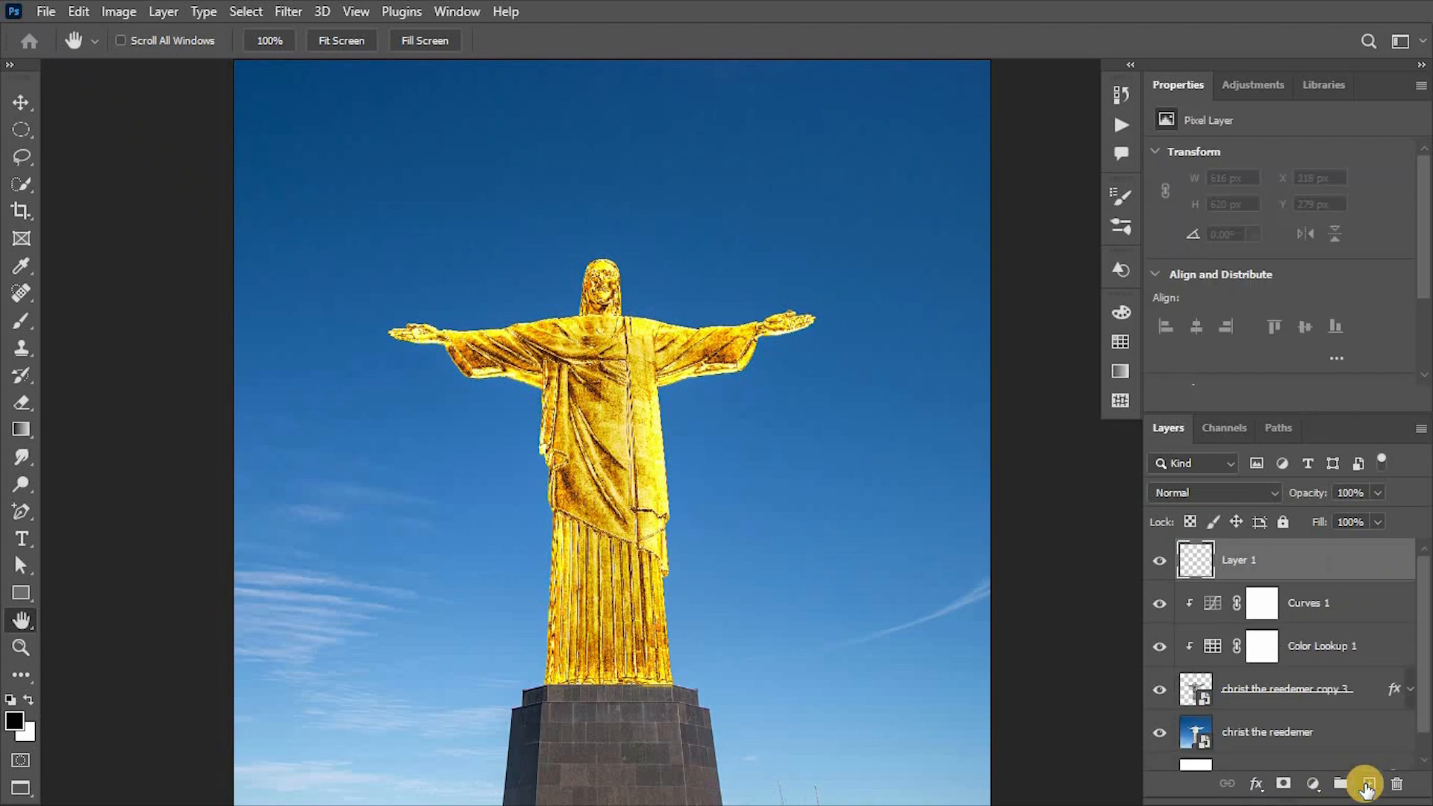
double_click(1246, 558)
text(statue shine)
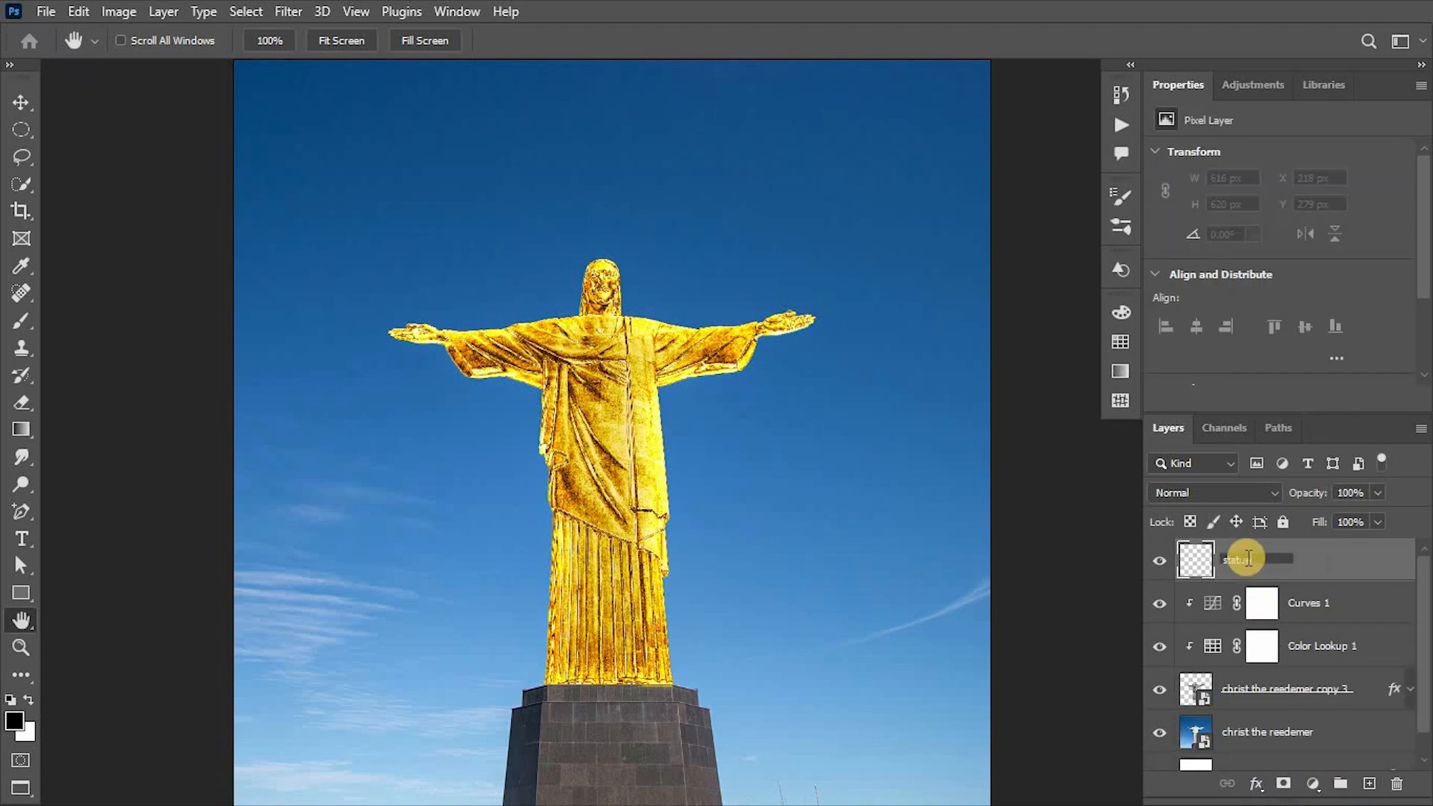
click(1251, 491)
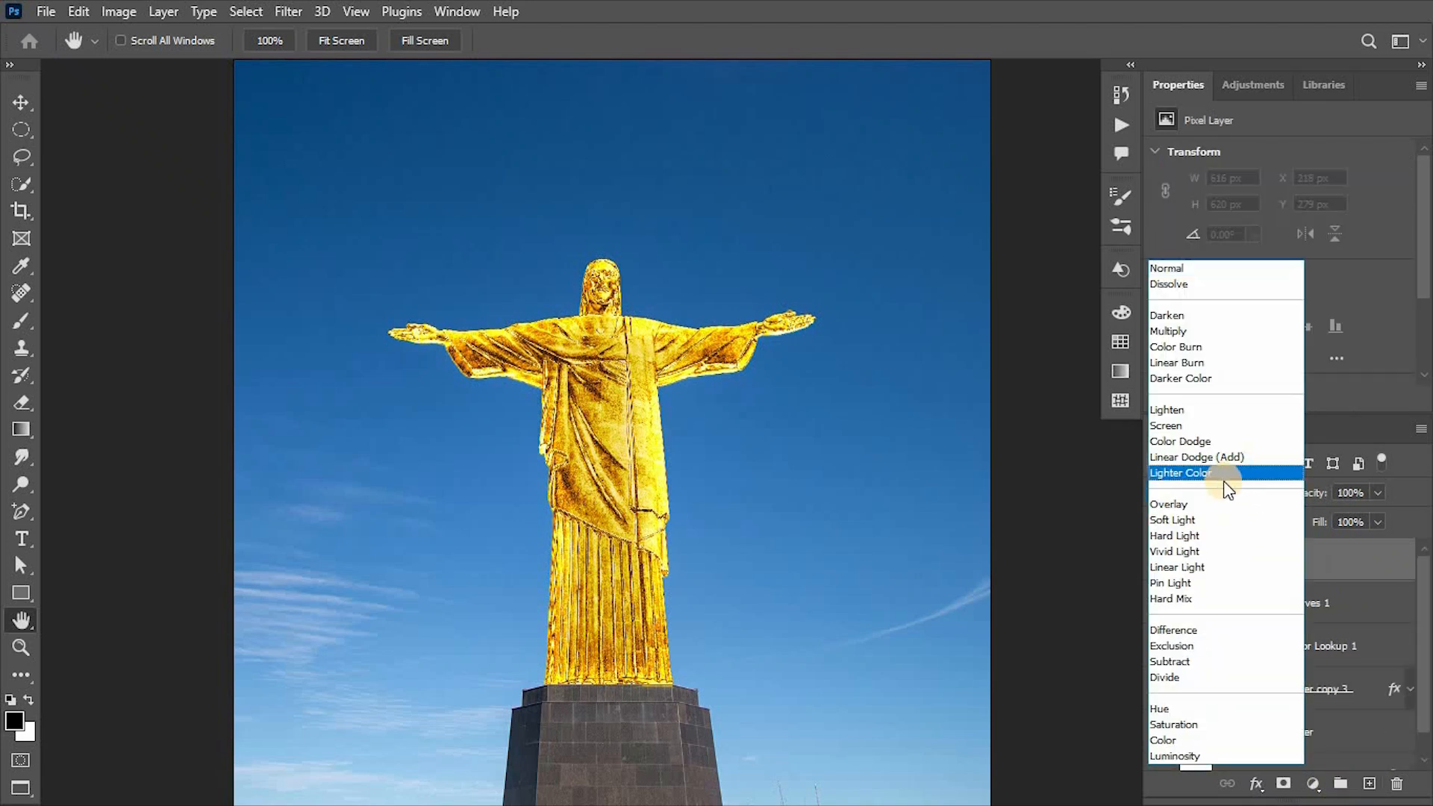
click(1203, 441)
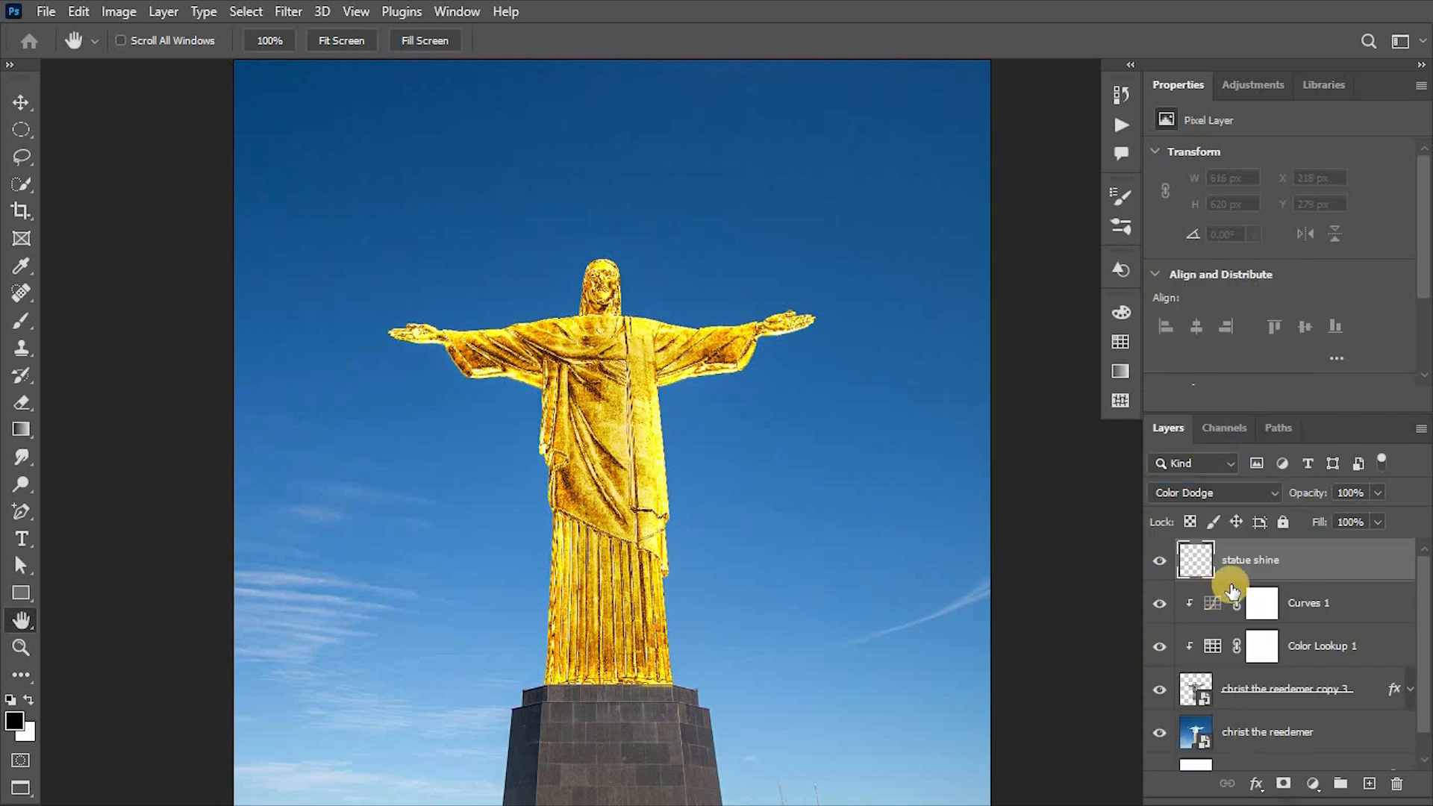
Turn off Transparency Shapes Layer in the blending options of the statue shine layer.
double_click(1364, 558)
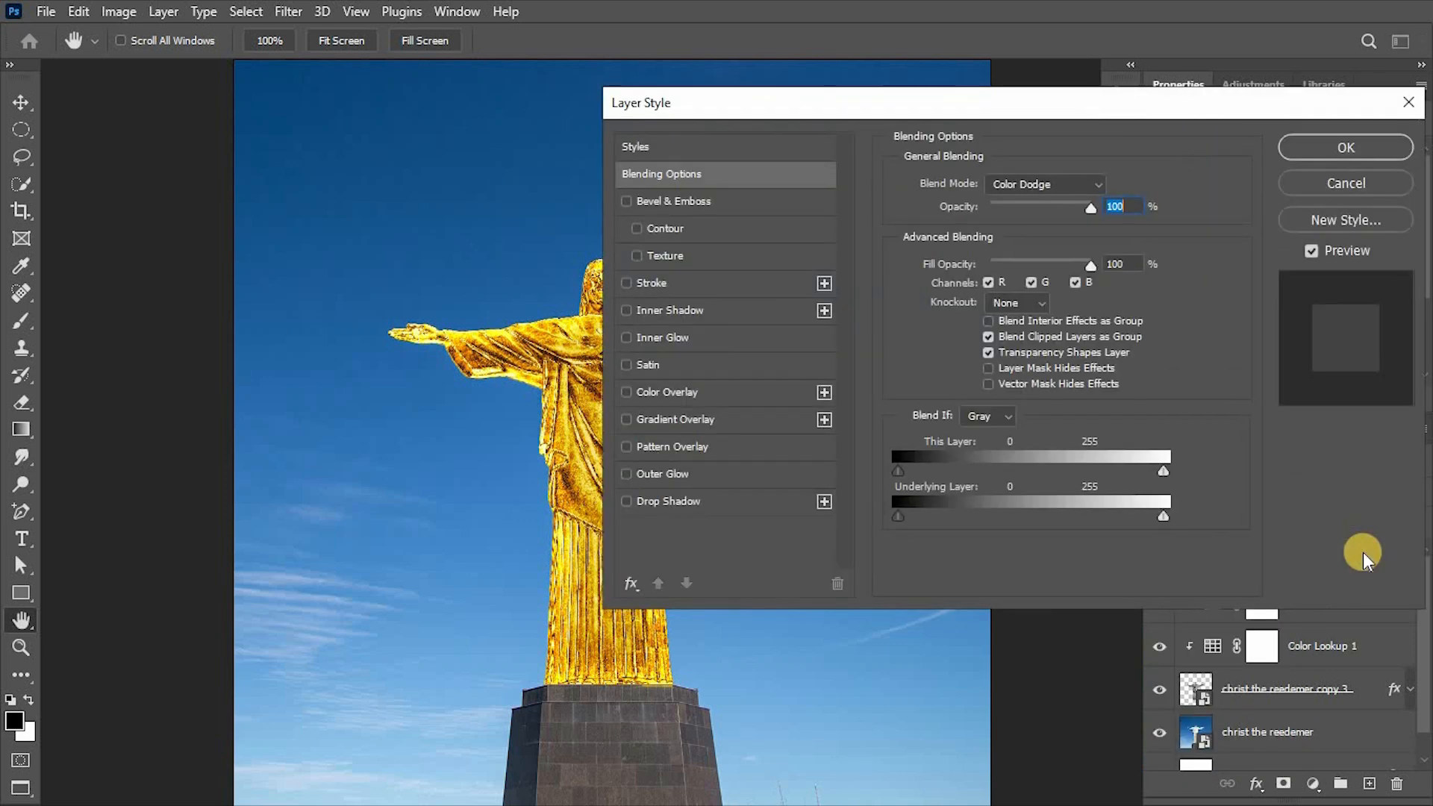
click(696, 172)
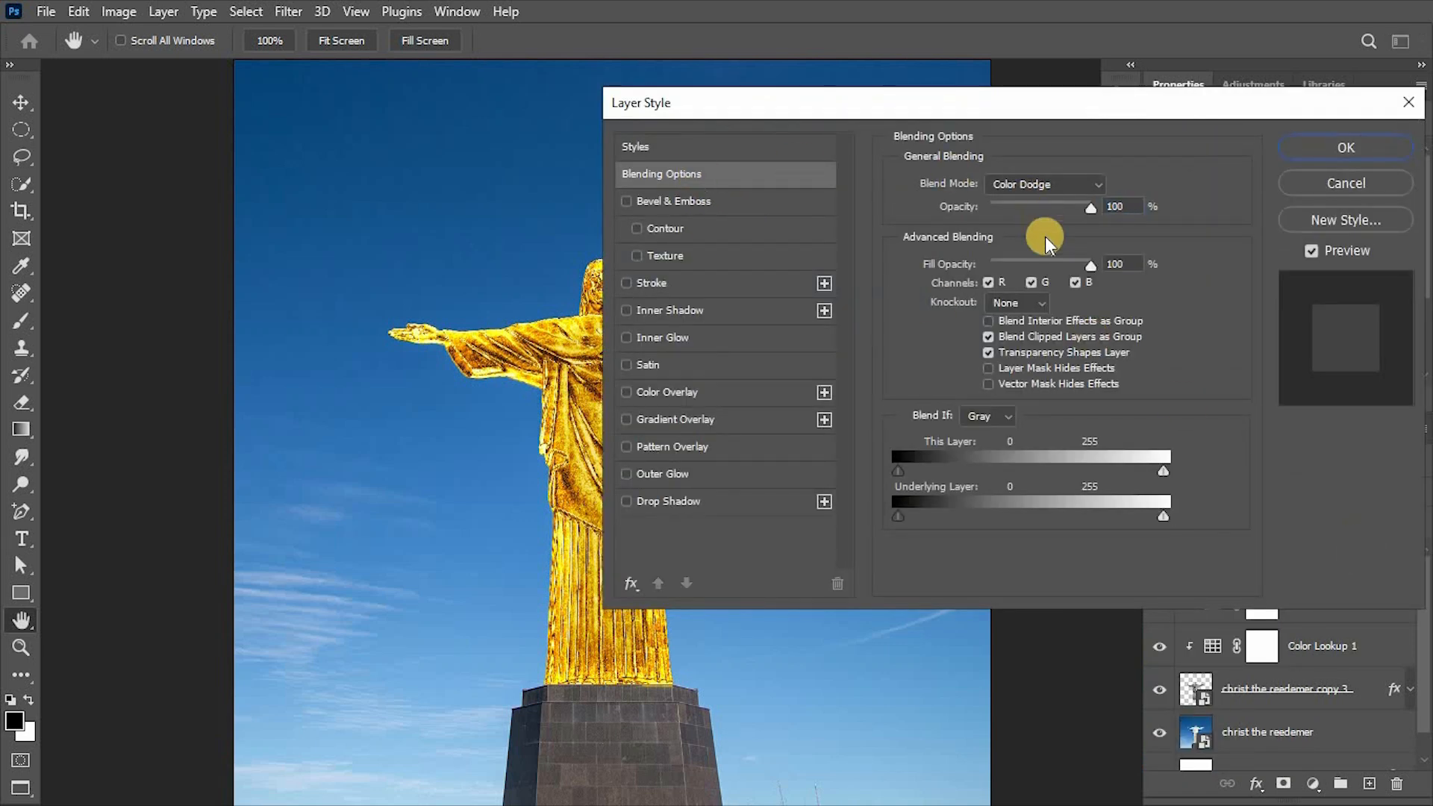
click(988, 353)
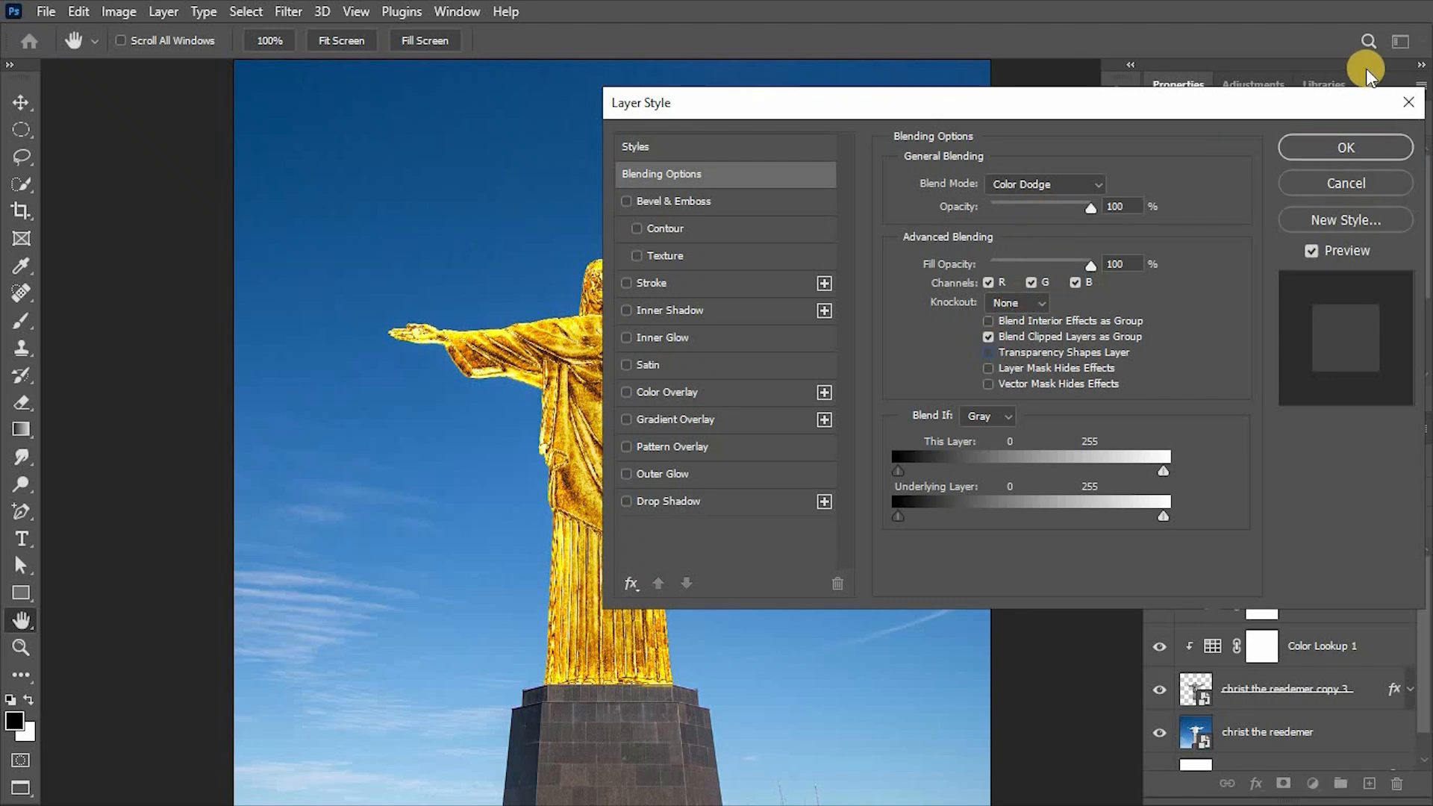
click(1325, 142)
Set up a soft 40 px brush with 7% flow and white as the foreground color.
key(b)
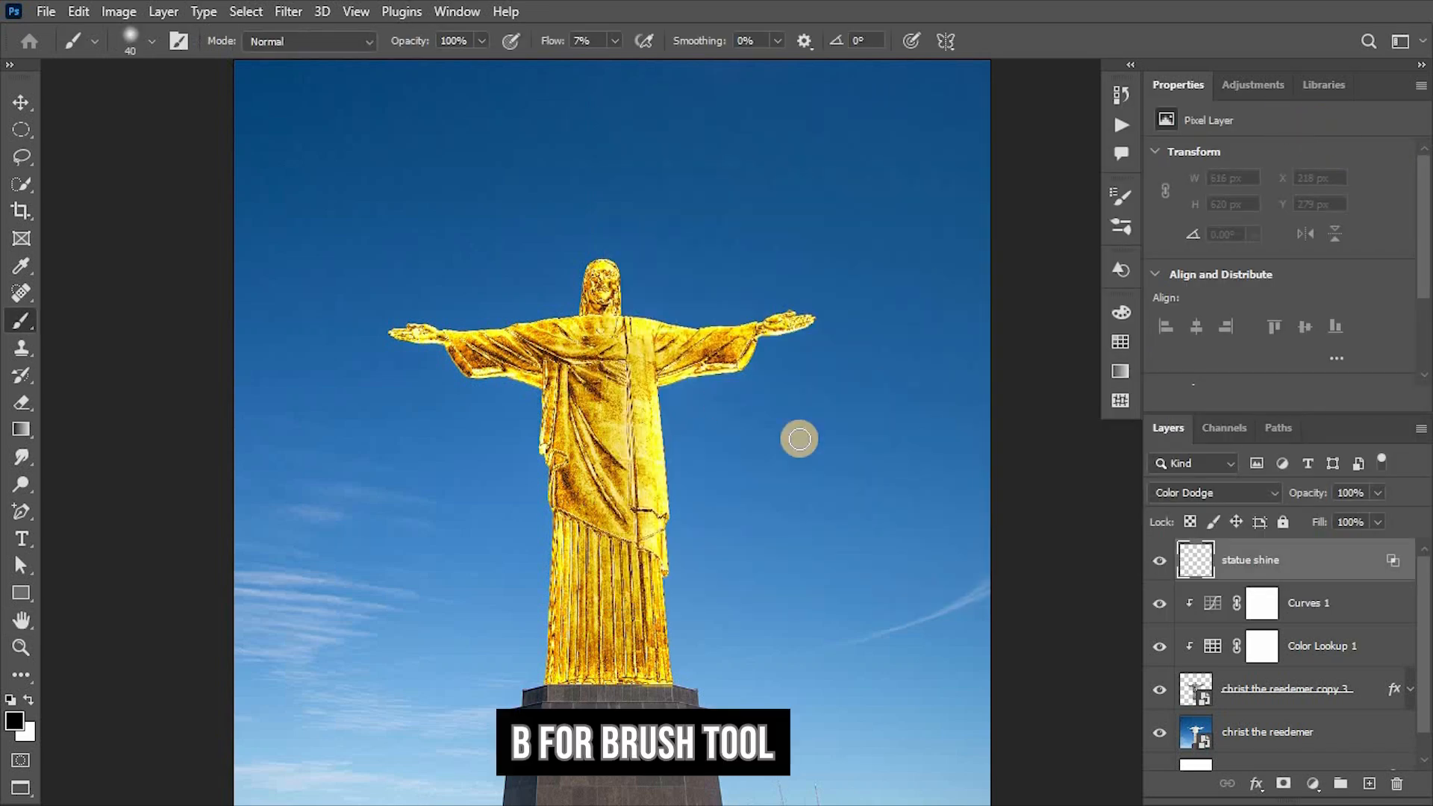
click(145, 42)
click(145, 42)
click(597, 43)
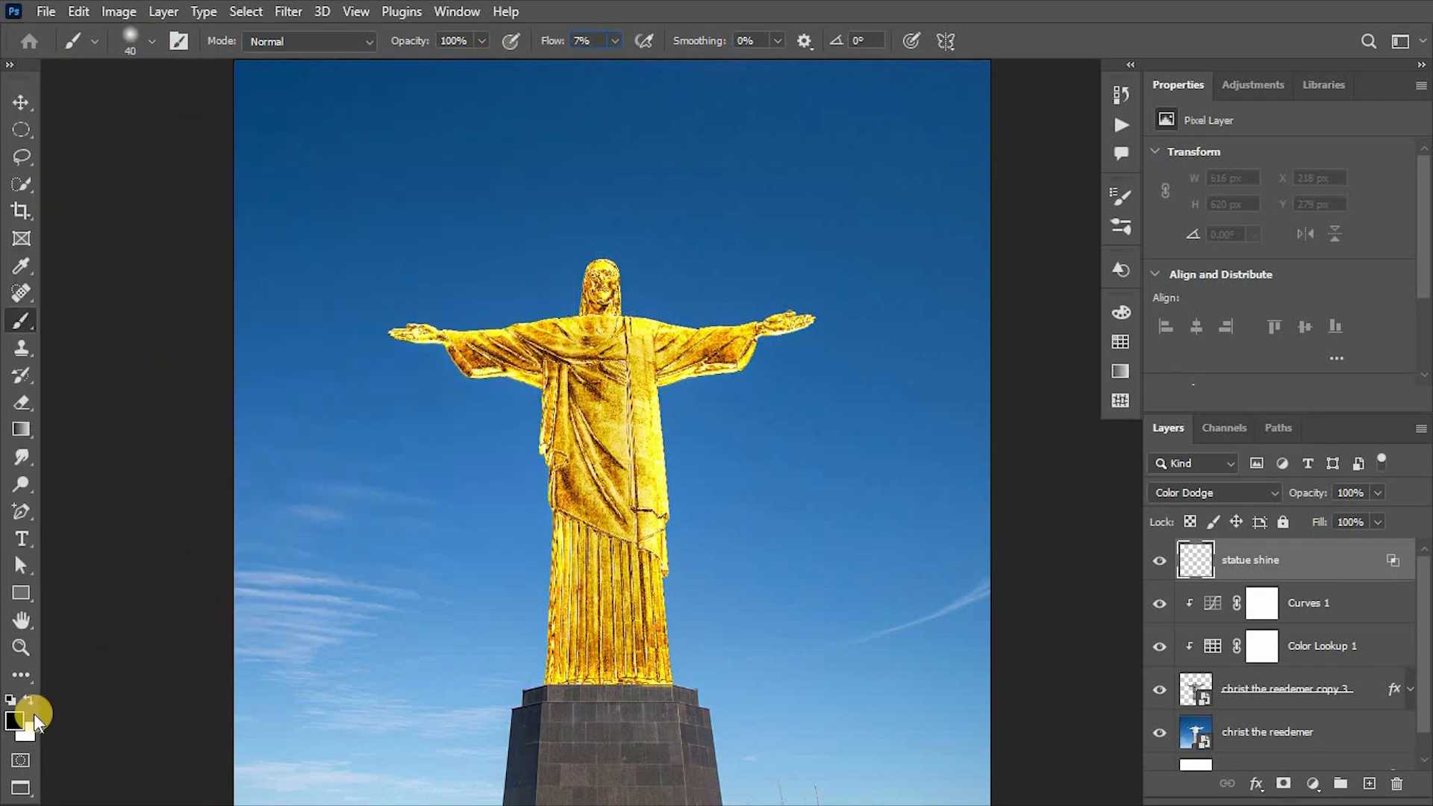
click(10, 699)
click(28, 699)
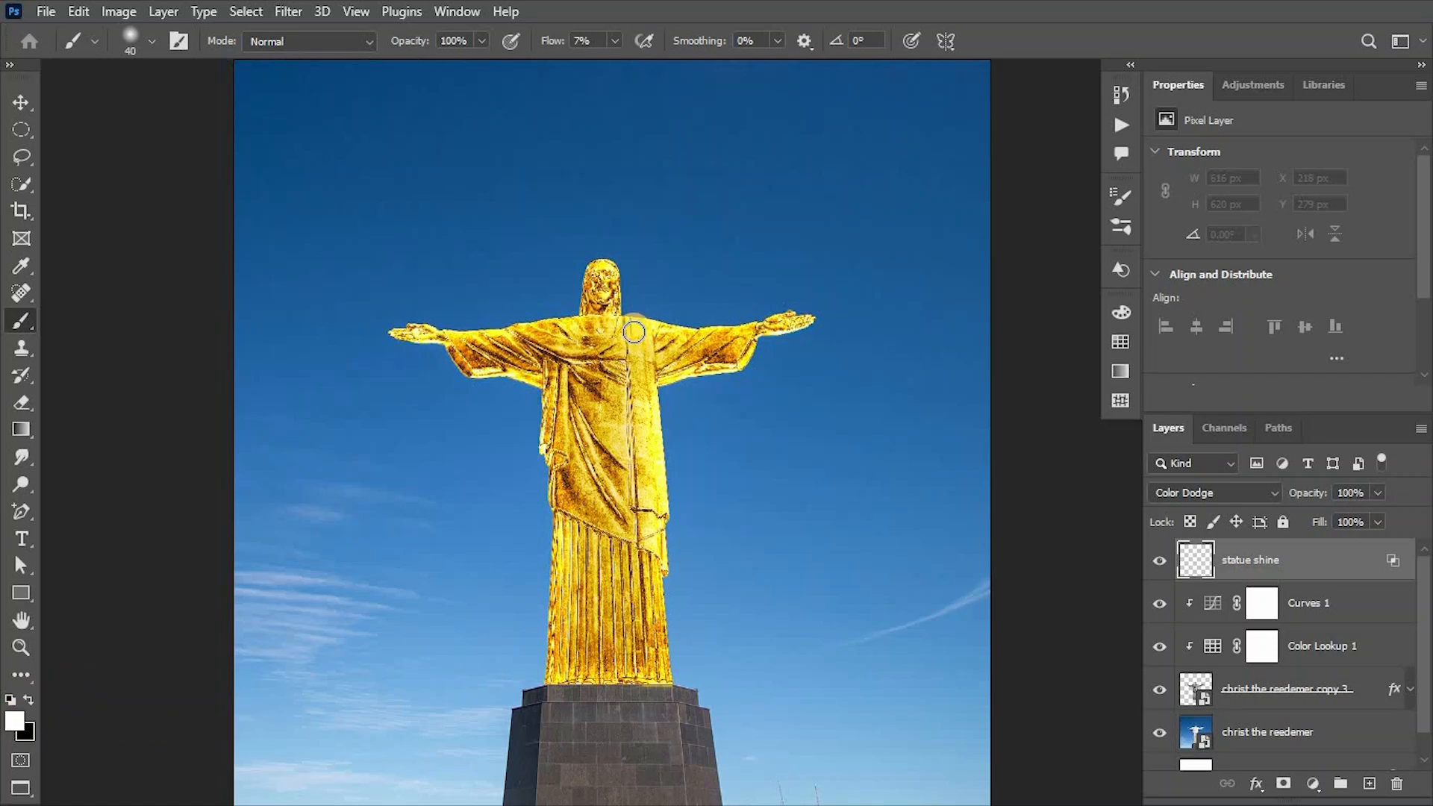
Paint white highlights over the statue's head, arms, hands and robe on the statue shine layer, adapting the brush size to each area.
key(ctrl+plus)
key(ctrl+plus)
key(bracketleft)
drag(496, 346, 502, 194)
scroll(454, 410, up, 4)
mouse_move(550, 428)
mouse_down()
mouse_move(670, 443)
mouse_move(844, 422)
mouse_up()
key(bracketleft)
mouse_move(340, 256)
mouse_down()
mouse_move(409, 284)
mouse_move(365, 344)
mouse_up()
key(ctrl+plus)
key(bracketleft)
drag(270, 510, 1013, 503)
drag(97, 440, 553, 471)
key(ctrl+minus)
key(ctrl+minus)
drag(709, 597, 819, 366)
key(bracketright)
key(bracketright)
key(bracketright)
key(bracketright)
key(bracketright)
mouse_move(814, 314)
mouse_down()
mouse_move(817, 675)
mouse_move(821, 515)
mouse_up()
drag(811, 218, 778, 209)
mouse_move(761, 444)
mouse_down()
mouse_move(829, 462)
mouse_move(714, 503)
mouse_up()
Create a new layer directly above the christ the reedemer photo layer and name it "statue outer glow".
scroll(1209, 597, down, 1)
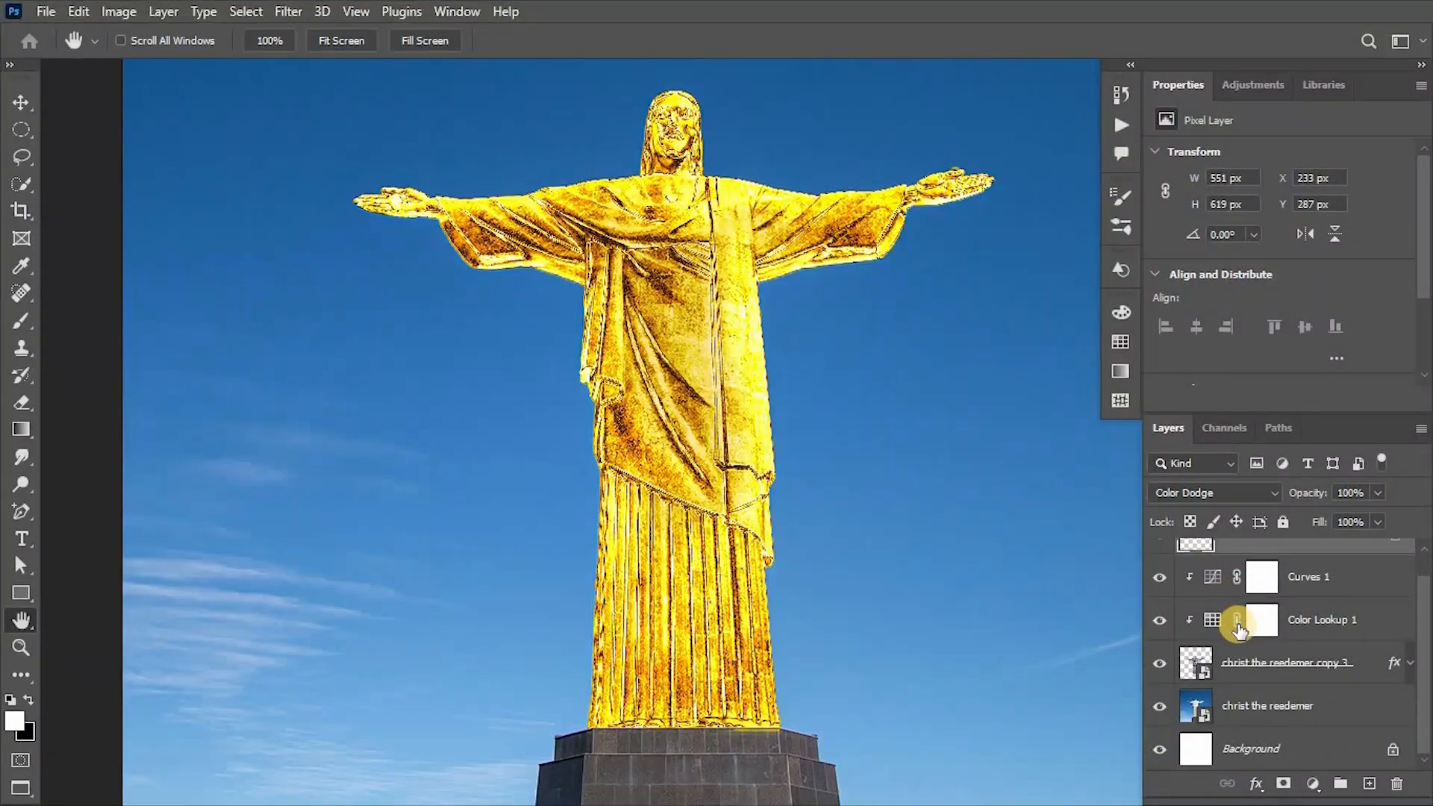
click(1238, 660)
click(1316, 701)
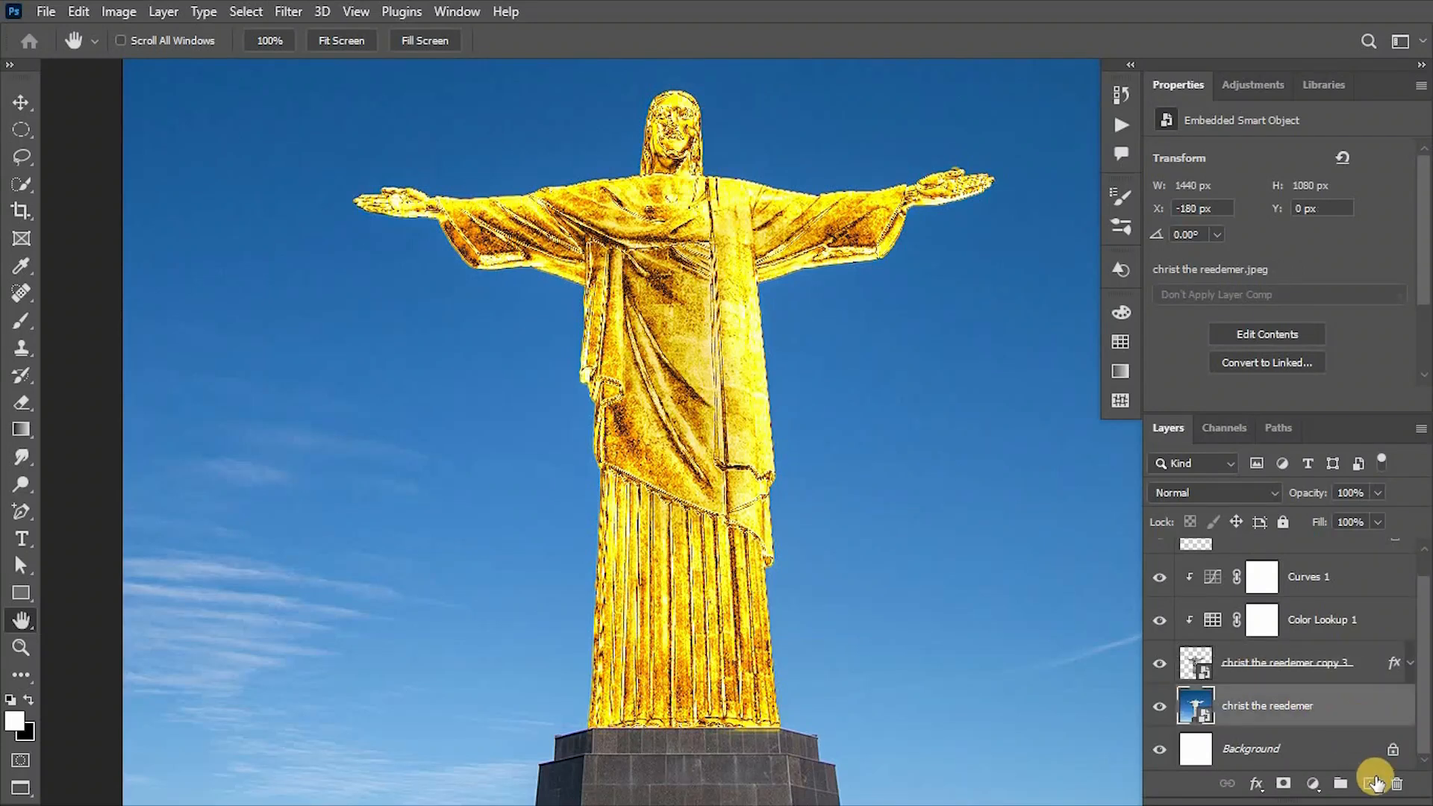
click(1369, 784)
double_click(1243, 705)
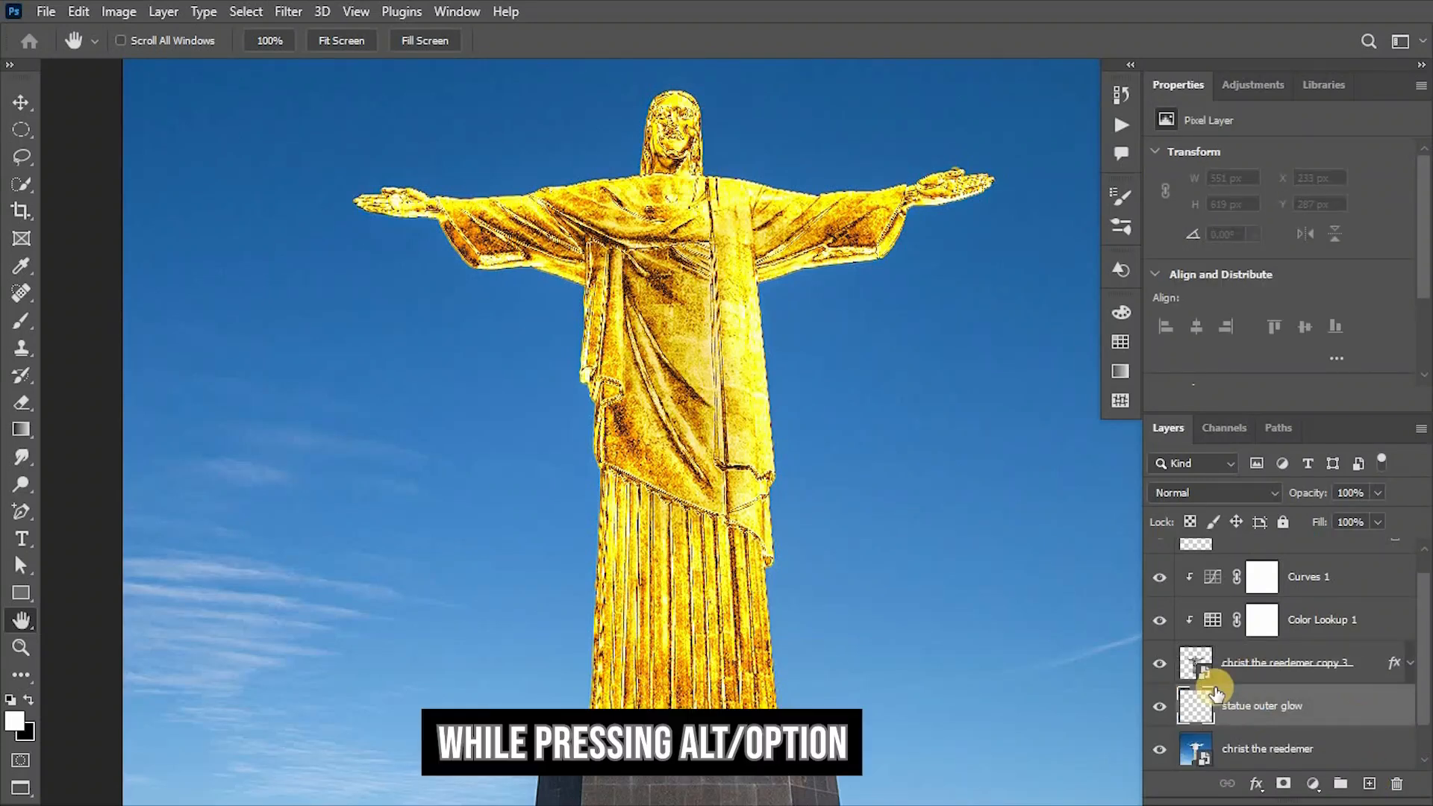
Brush a soft yellow glow around the statue's edges on the statue outer glow layer, using a yellow sampled from the statue.
key(b)
scroll(728, 433, up, 3)
scroll(716, 238, up, 8)
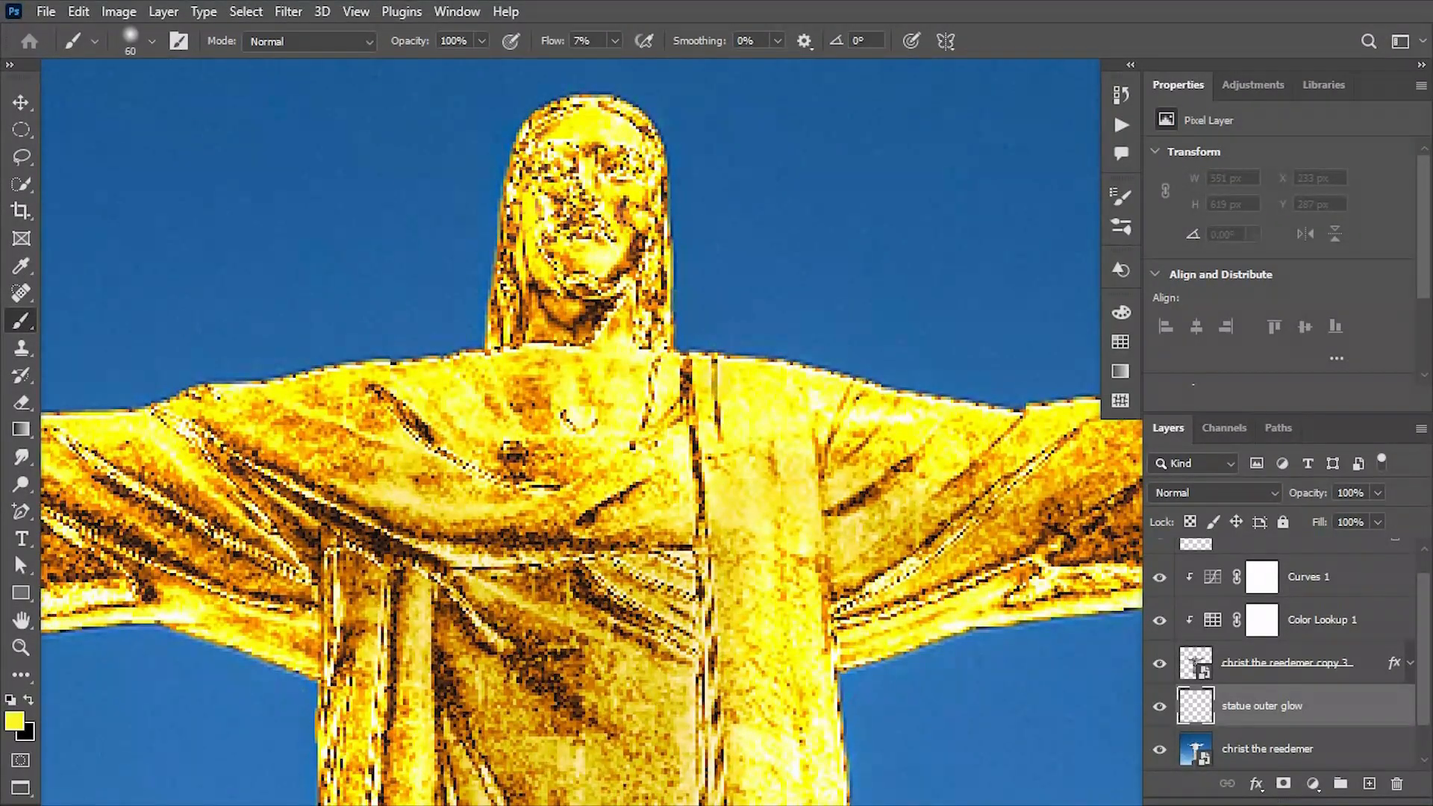
mouse_move(731, 382)
mouse_down()
mouse_move(776, 336)
mouse_move(724, 333)
mouse_move(675, 185)
mouse_move(508, 250)
mouse_up()
drag(933, 373, 463, 433)
mouse_move(299, 403)
mouse_down()
mouse_move(793, 447)
mouse_move(646, 659)
mouse_move(910, 89)
mouse_up()
mouse_move(634, 97)
mouse_down()
mouse_move(630, 454)
mouse_move(657, 739)
mouse_up()
drag(523, 187, 634, 746)
drag(373, 299, 858, 597)
drag(112, 234, 641, 239)
key(ctrl+minus)
key(ctrl+minus)
key(ctrl+minus)
Check the glow by toggling the statue outer glow layer's visibility, and lower that layer's opacity.
click(1159, 706)
click(1160, 706)
click(1377, 492)
drag(1358, 516, 1340, 516)
Darken the christ the reedemer photo layer with a Levels filter, lowering the white output level to 130.
scroll(1388, 657, down, 1)
click(1197, 706)
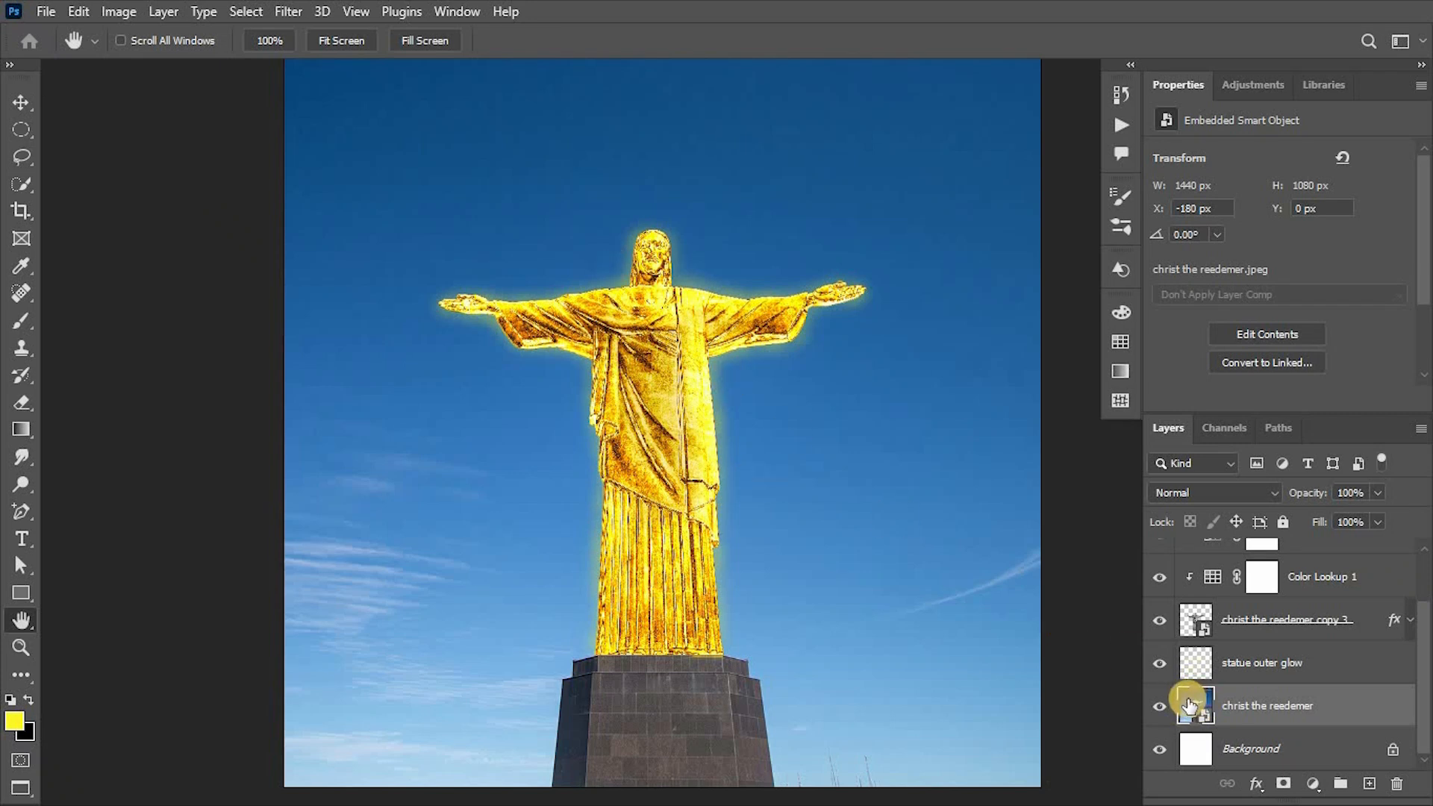
key(v)
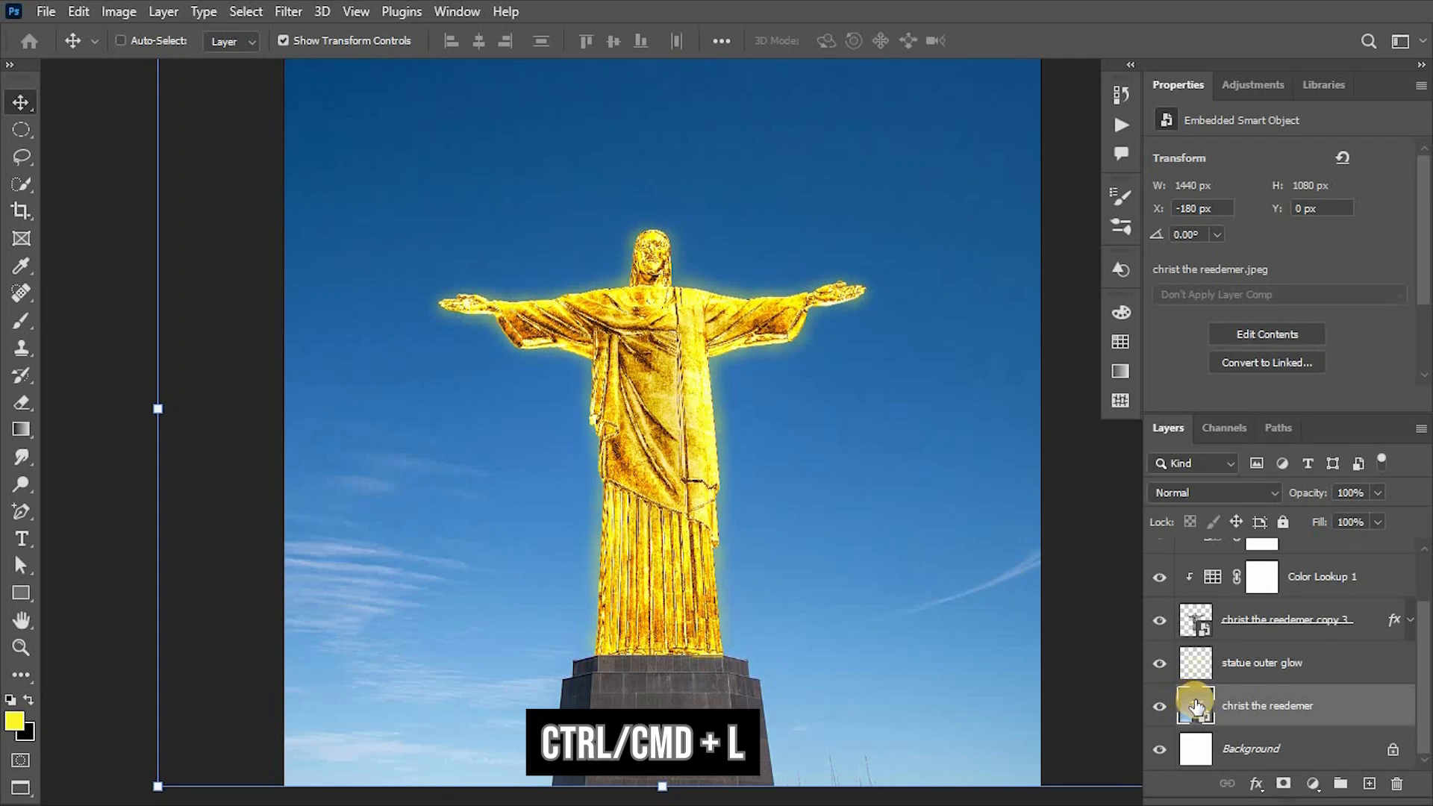
key(ctrl)
key(ctrl+l)
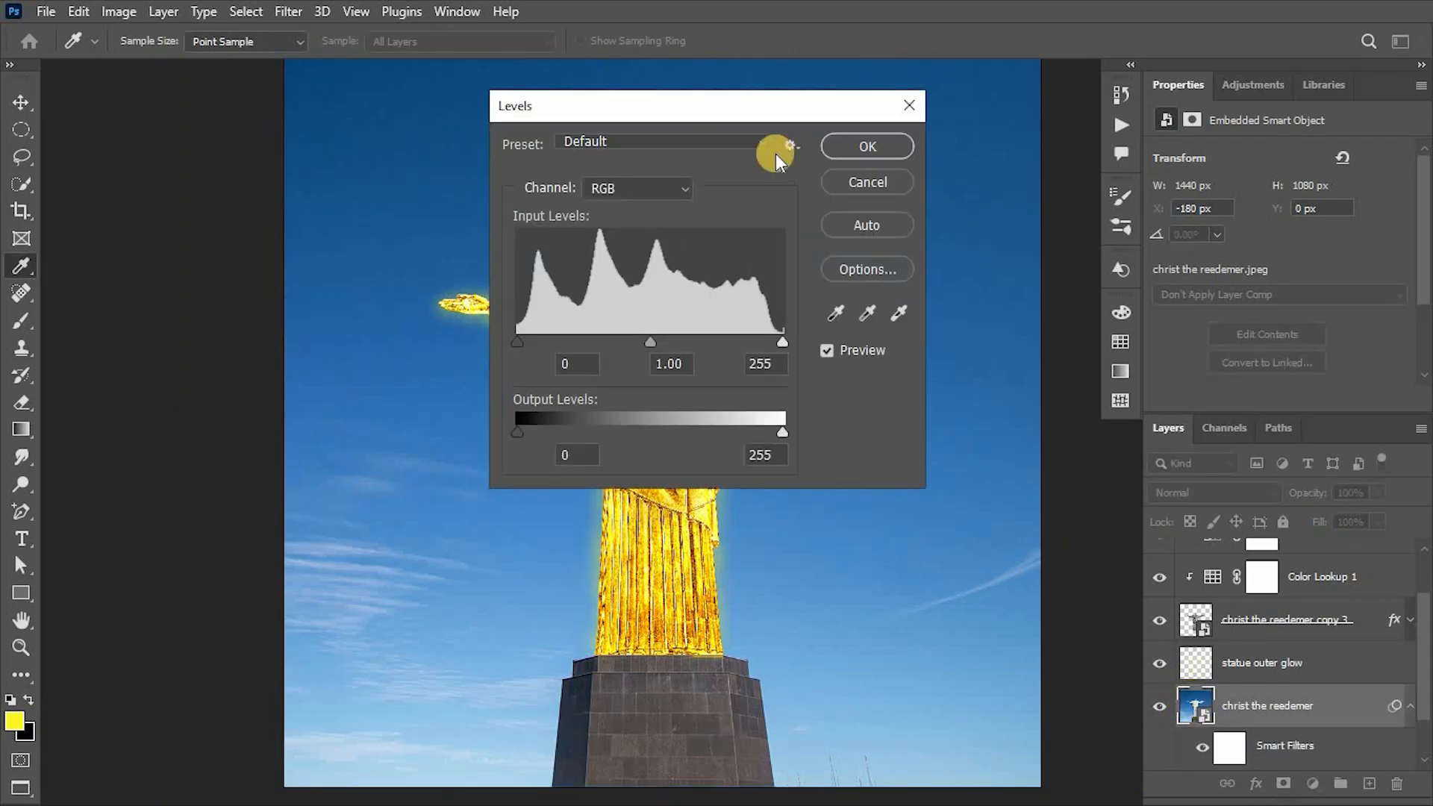
drag(1006, 197, 1153, 195)
drag(1219, 507, 1090, 501)
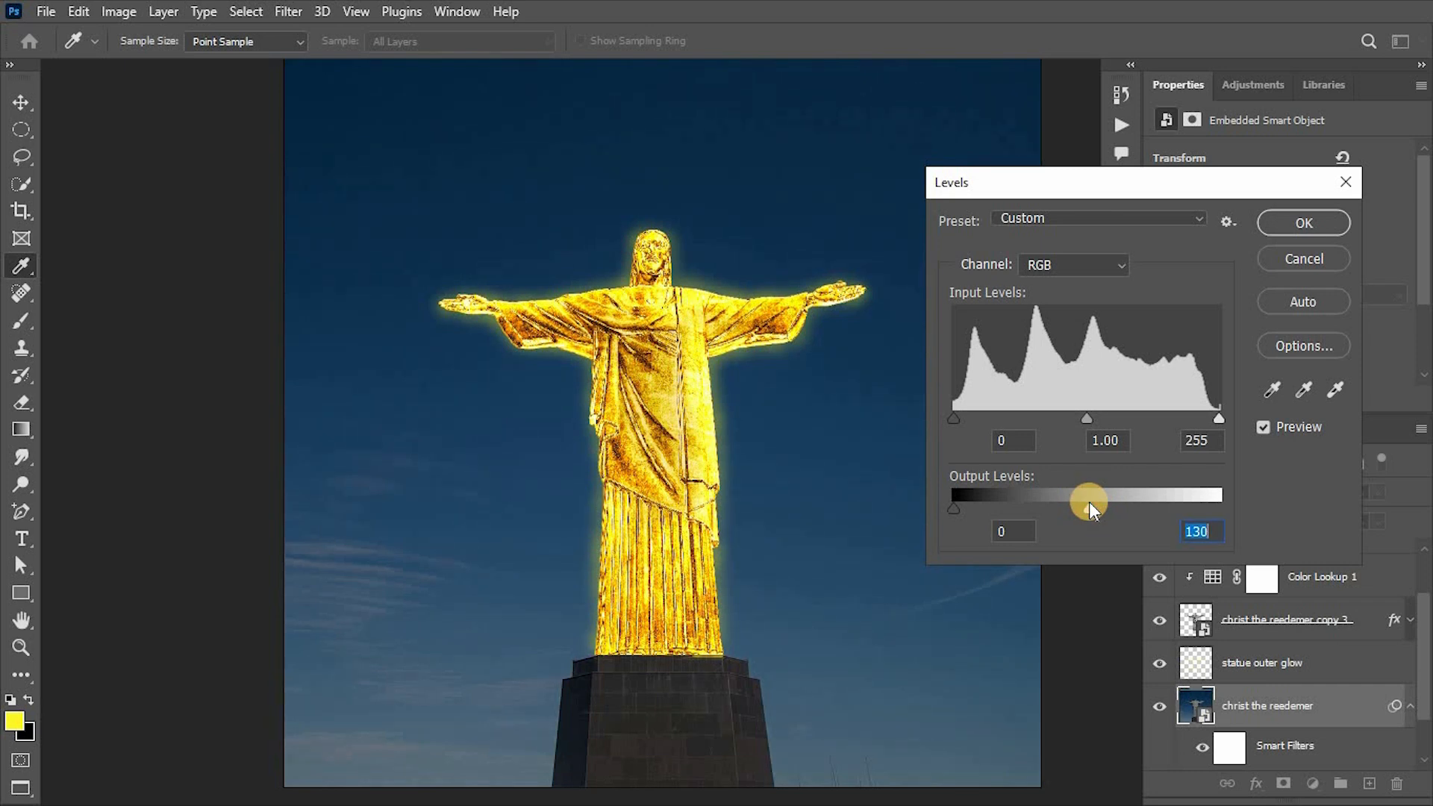
key(Return)
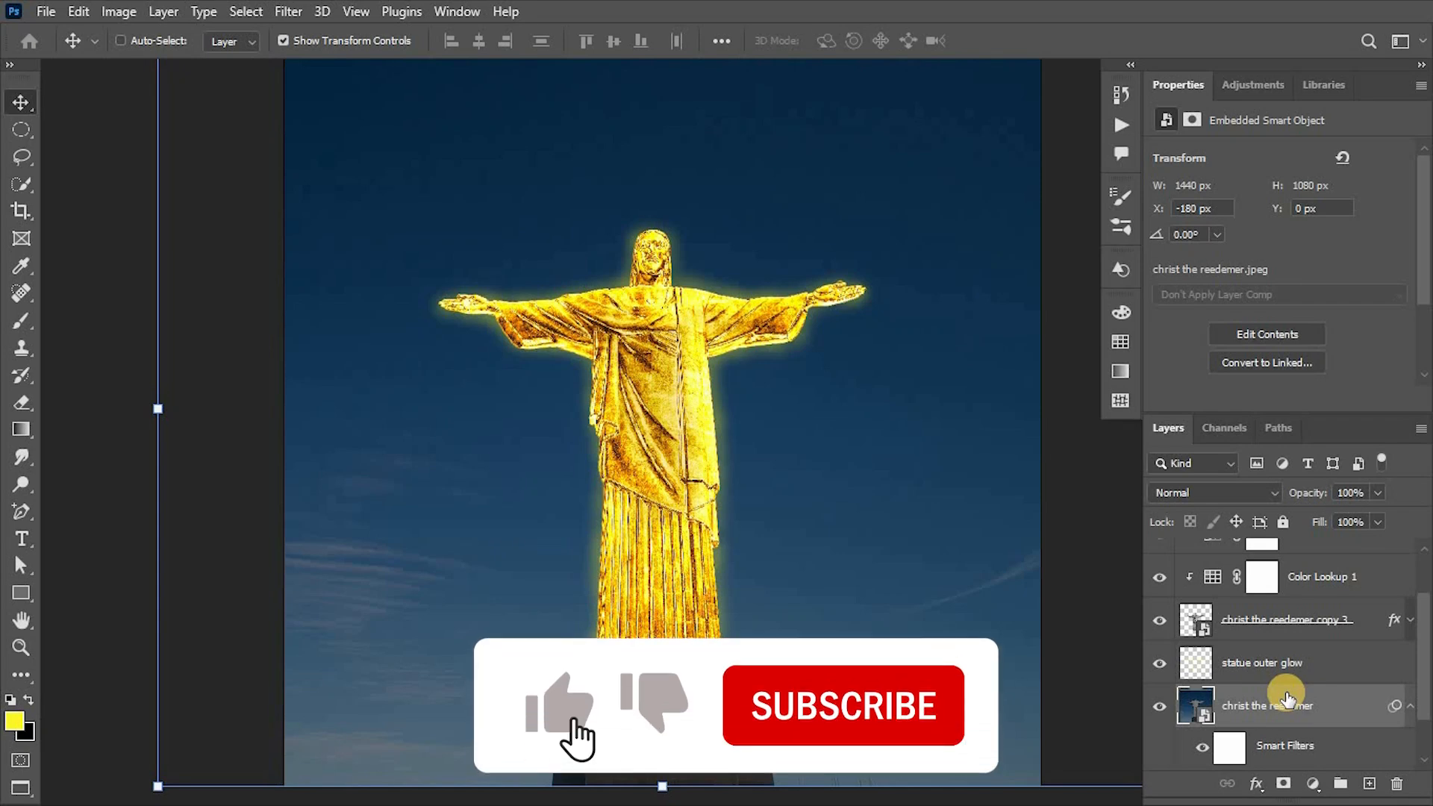
Compare the photo layer with and without its Smart Filters, leaving them on, and collapse the layer's filter list.
scroll(1287, 698, down, 2)
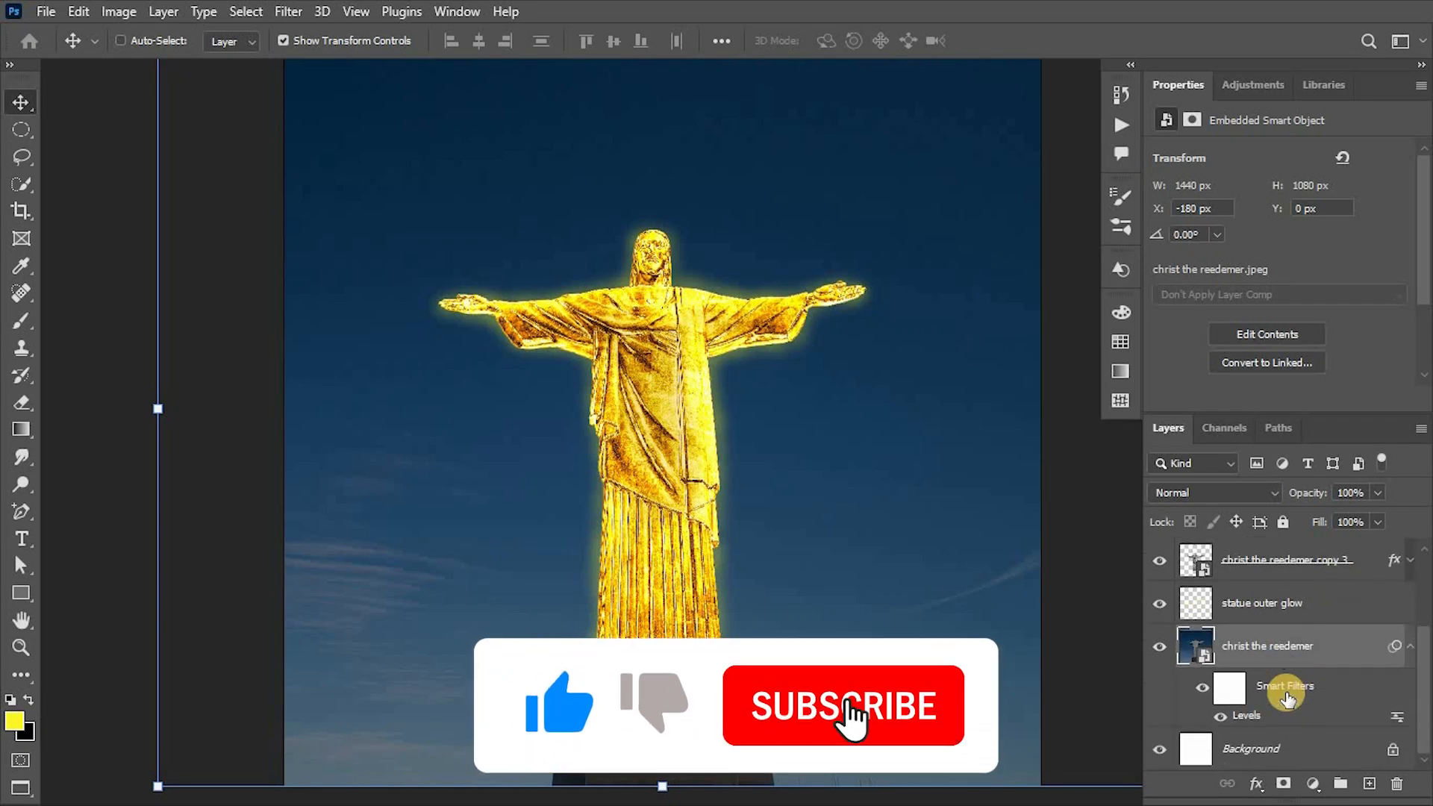
click(1203, 687)
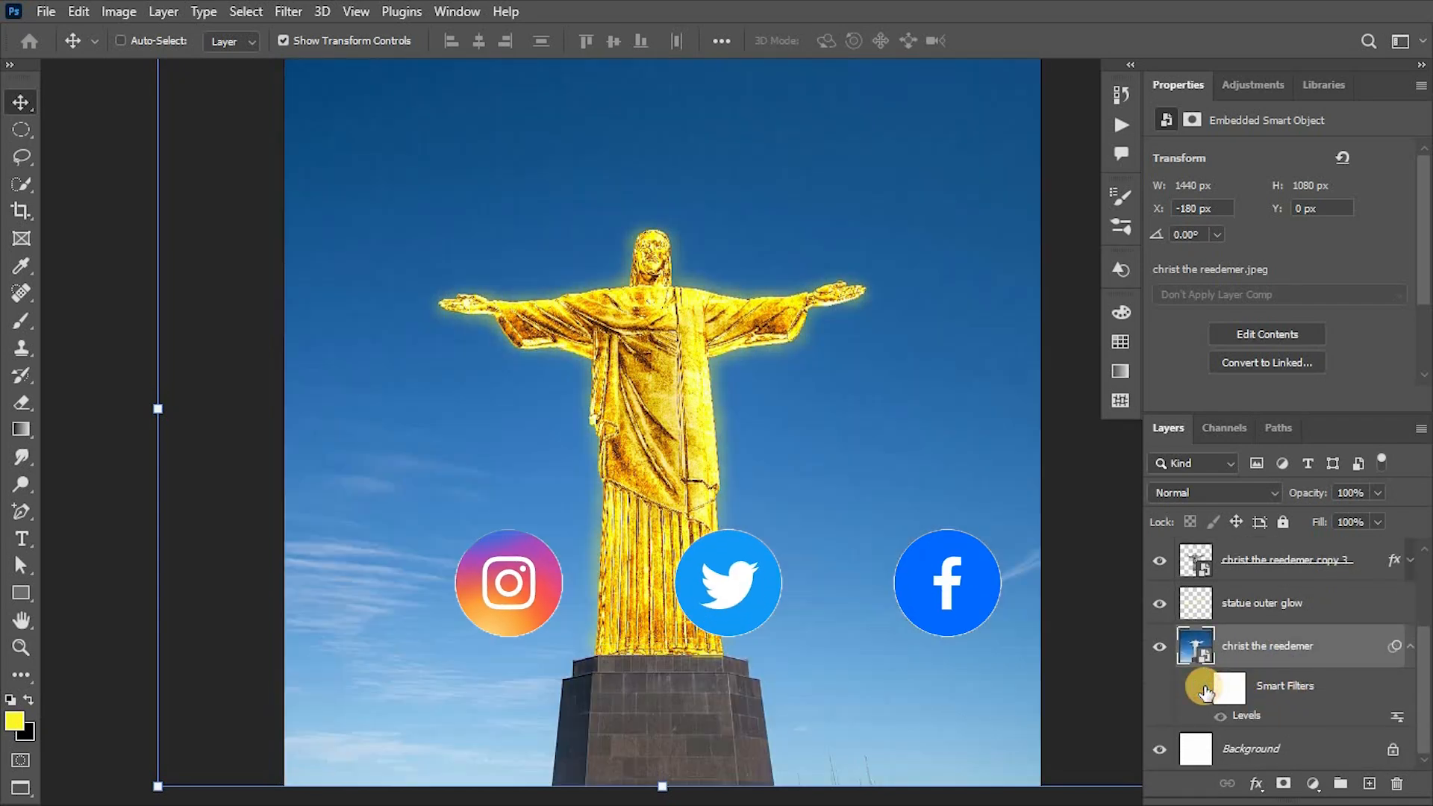
click(1203, 687)
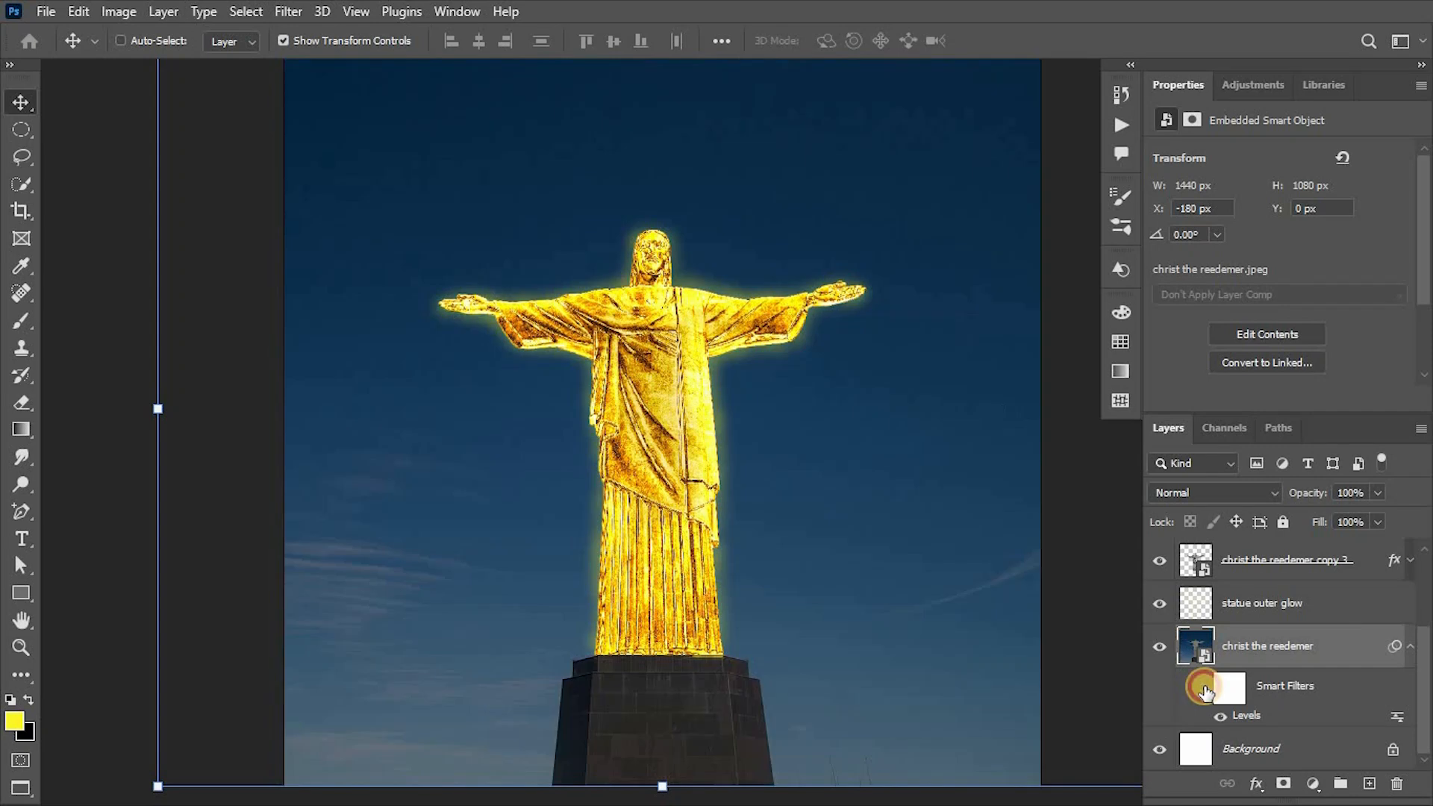
click(1203, 687)
click(1202, 686)
click(1408, 647)
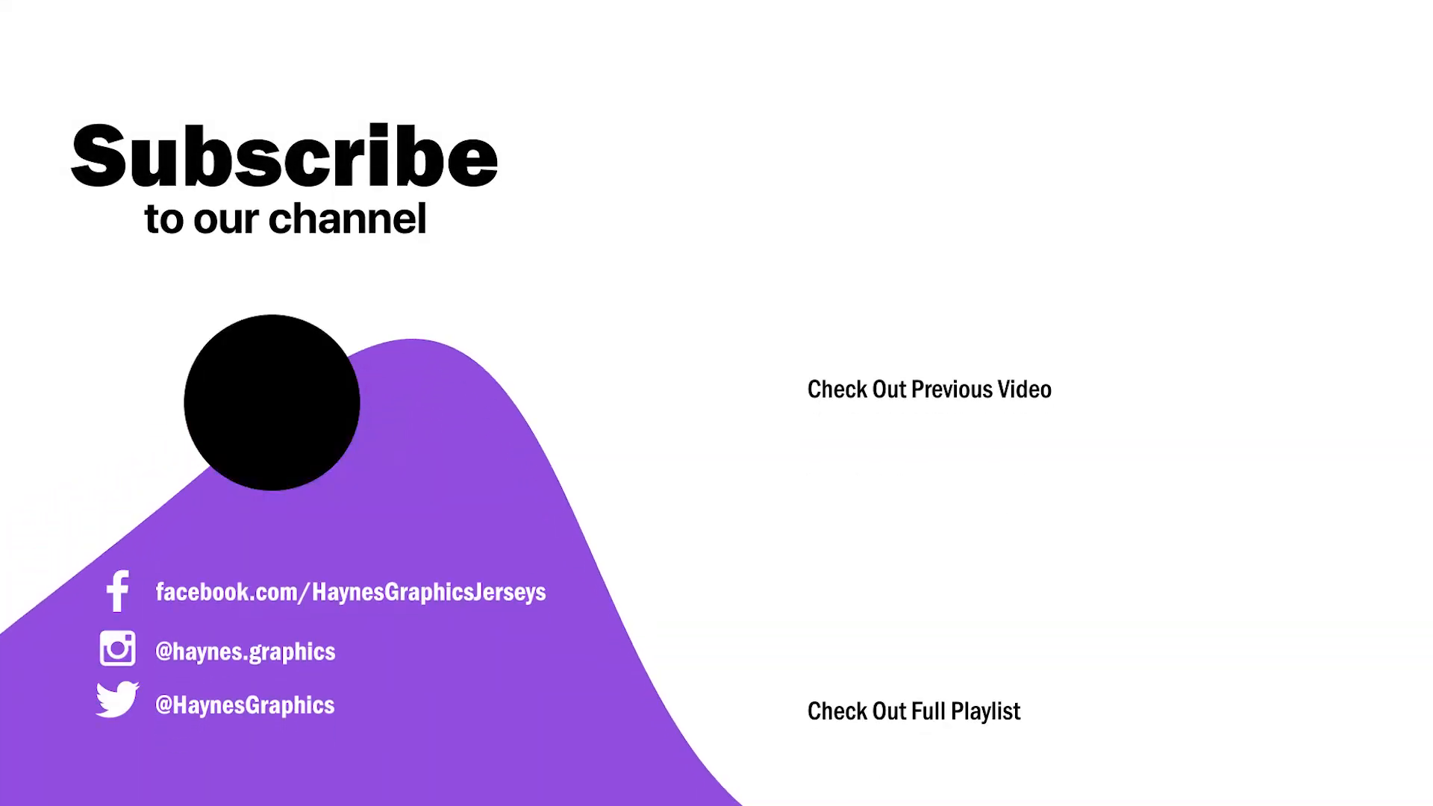